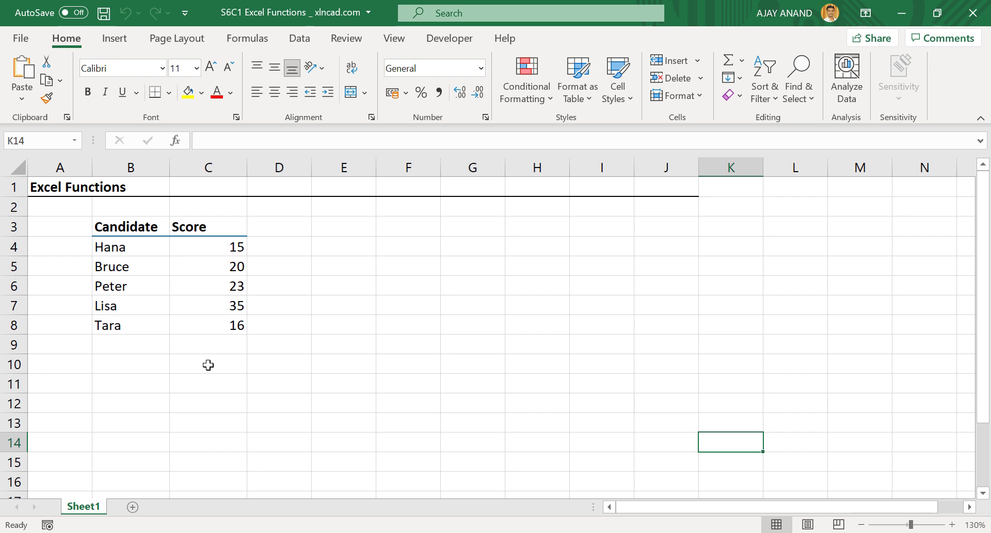
Enter =C4+C5+C6+C7+C8 in C10 by picking each score cell to total them.
click(208, 365)
text(=)
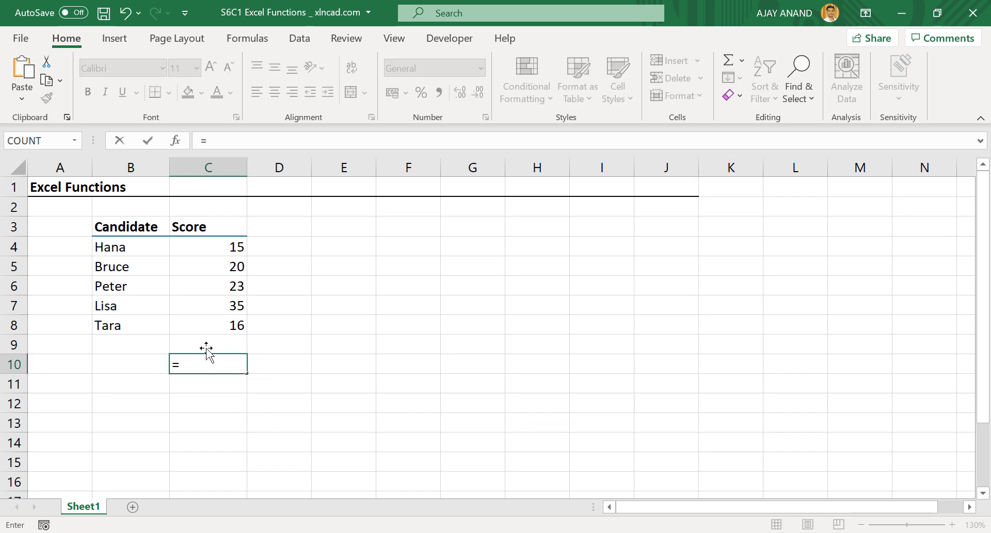
click(191, 247)
text(+)
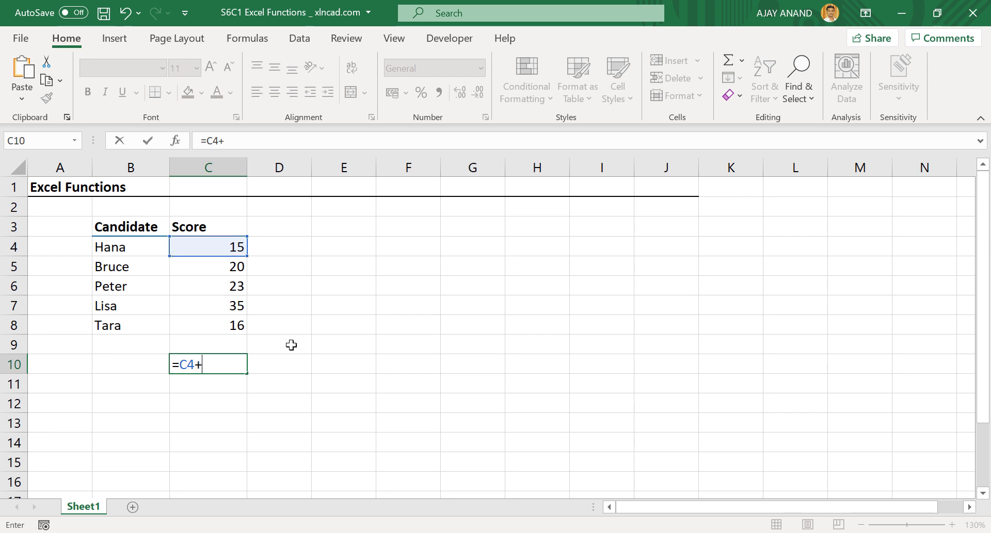
click(217, 268)
text(+)
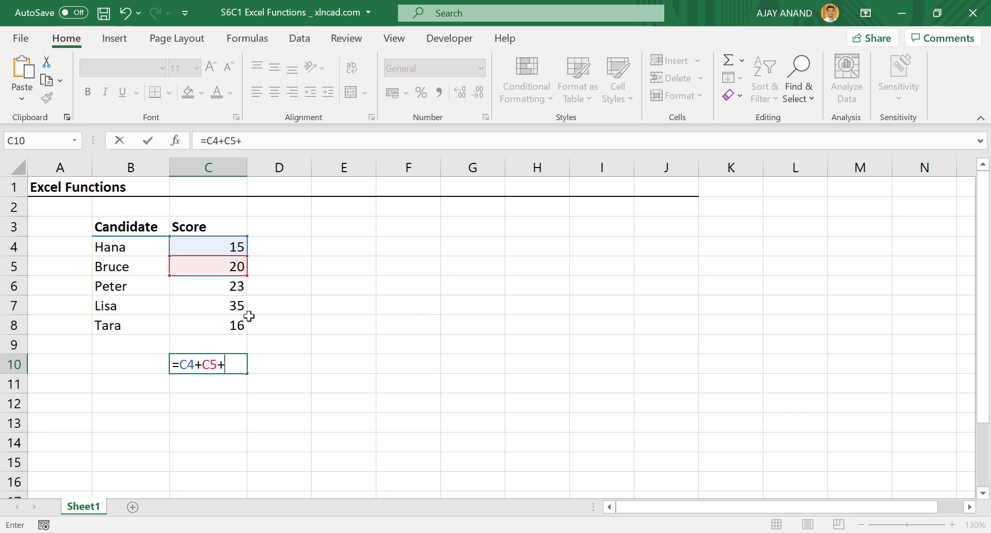
click(216, 287)
text(+)
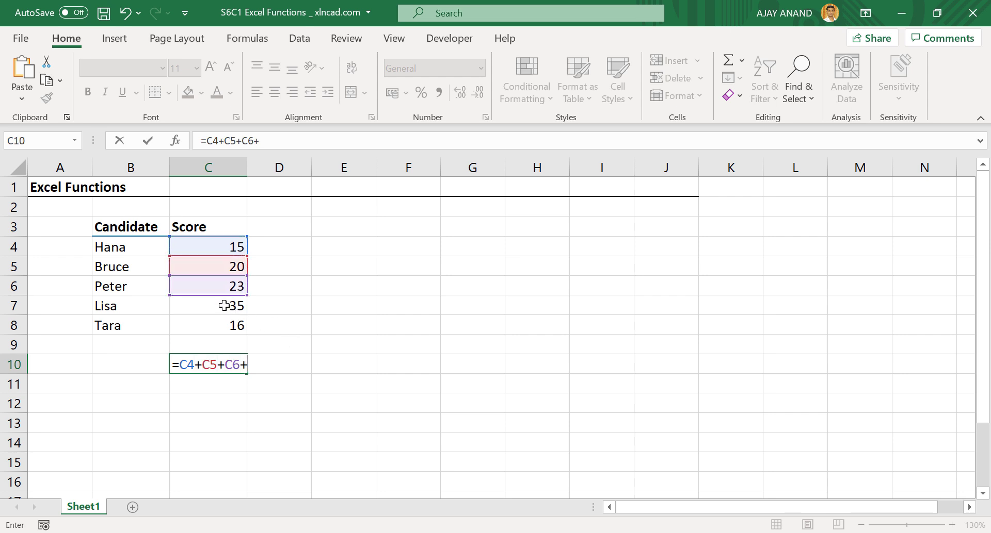
click(223, 306)
text(+)
click(226, 326)
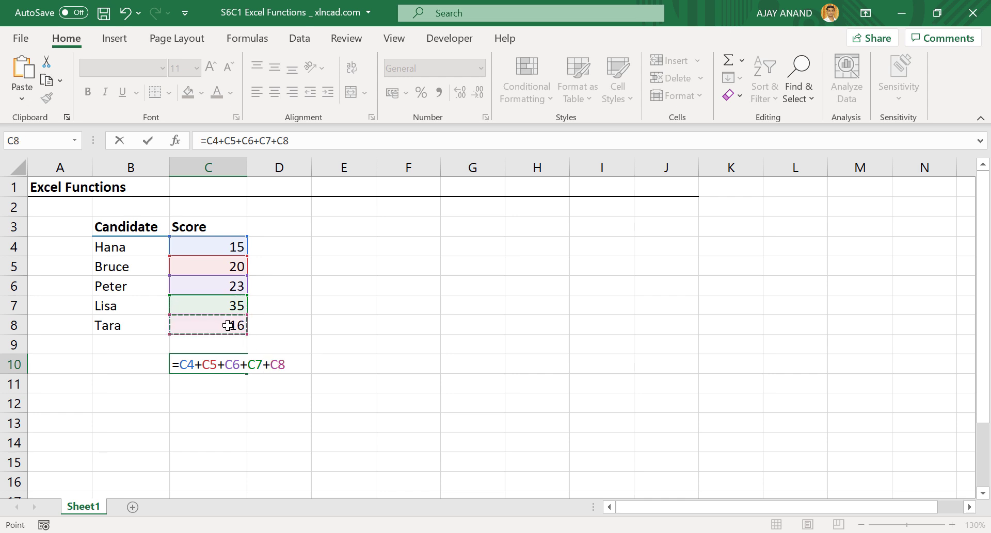
key(Return)
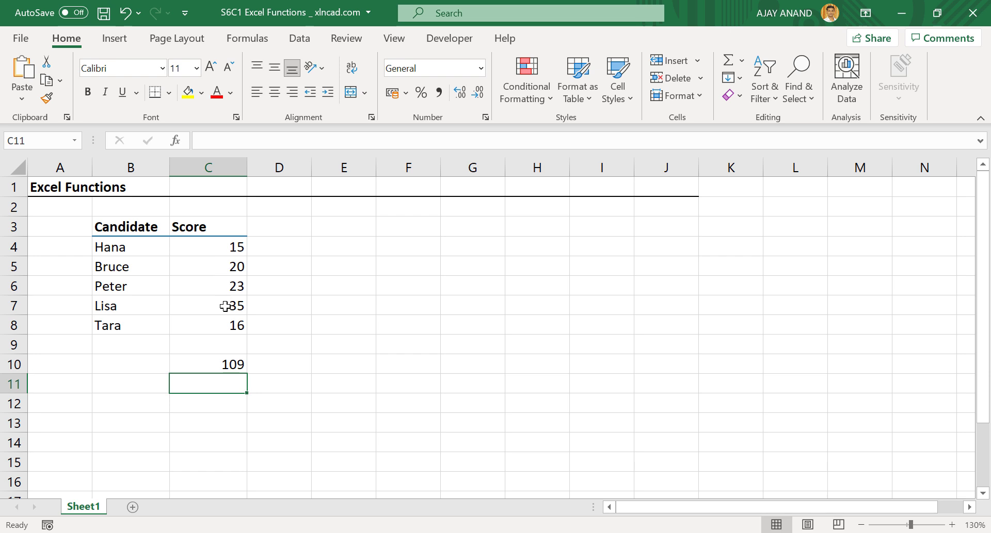
Check C10's formula in the formula bar, leaving it unchanged at 109.
click(219, 364)
click(301, 146)
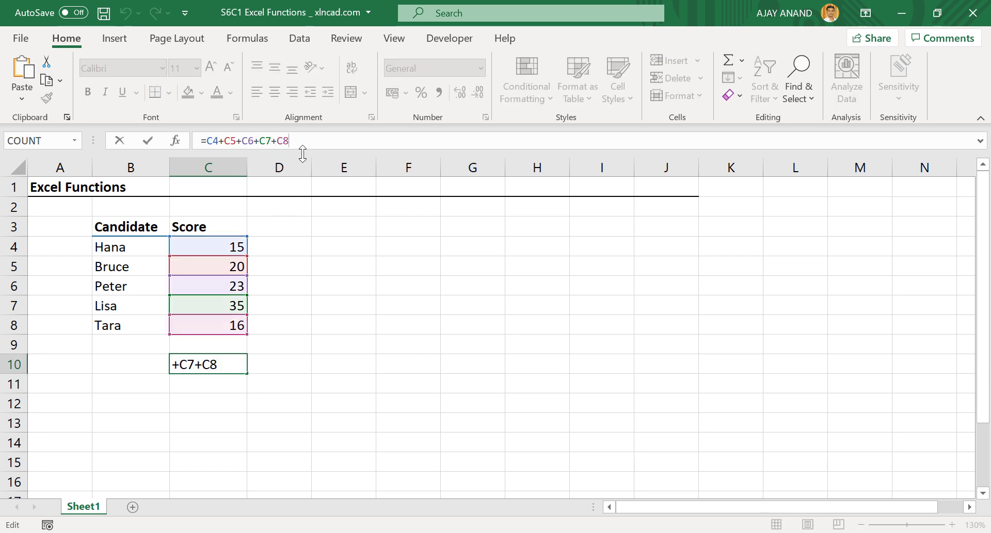
key(ctrl+Return)
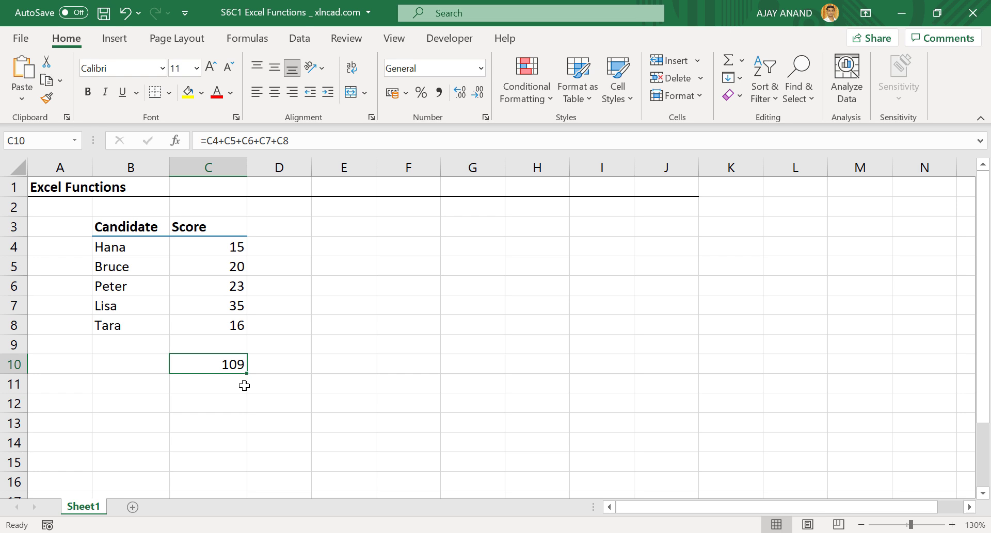
Enter =SUM(C4:C8) in E10 using the AutoComplete suggestion and the score range.
click(355, 367)
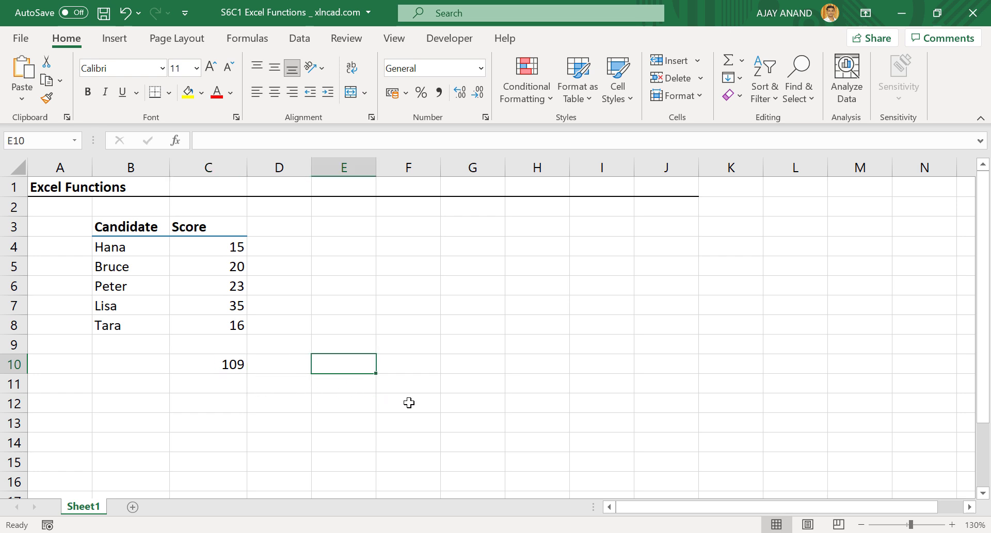
text(=s)
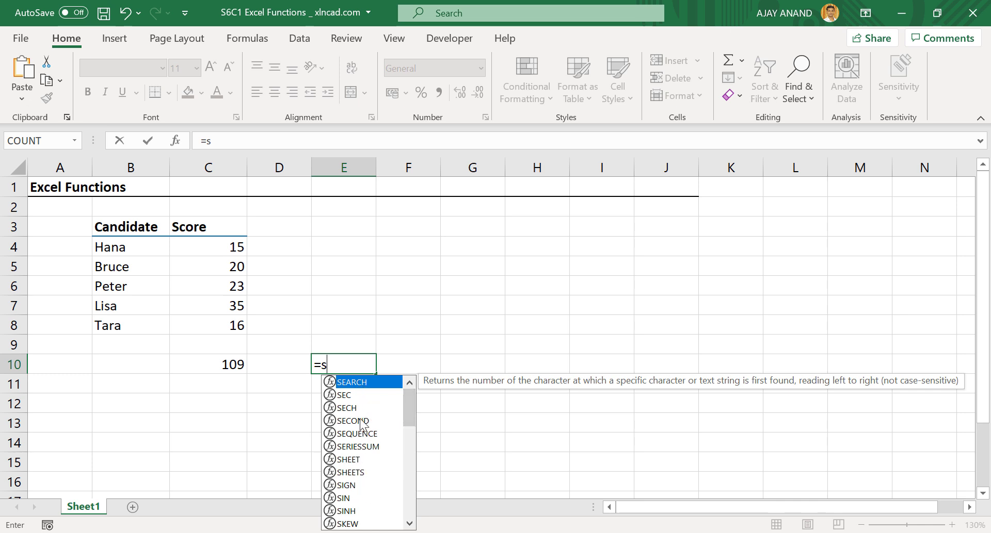
text(u)
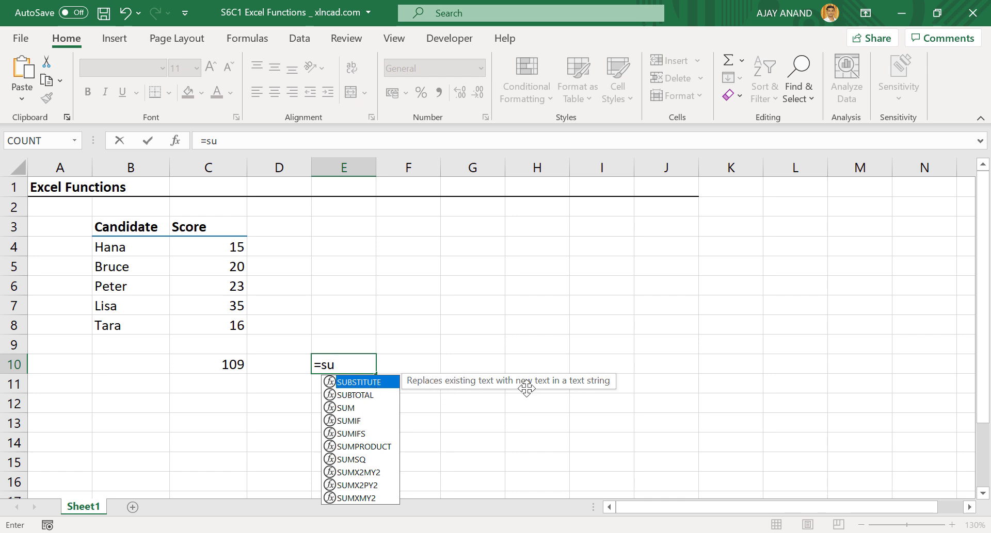
key(Down)
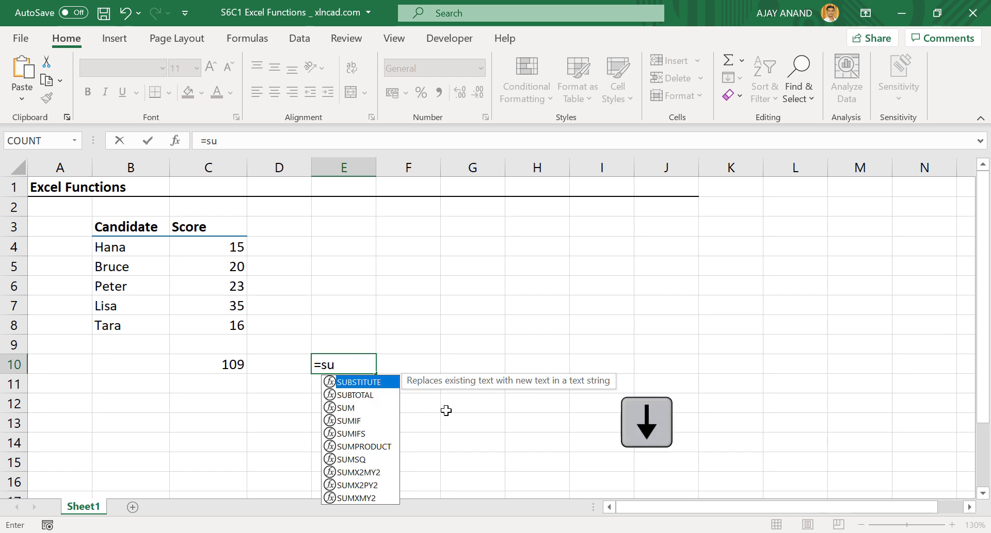
key(Down)
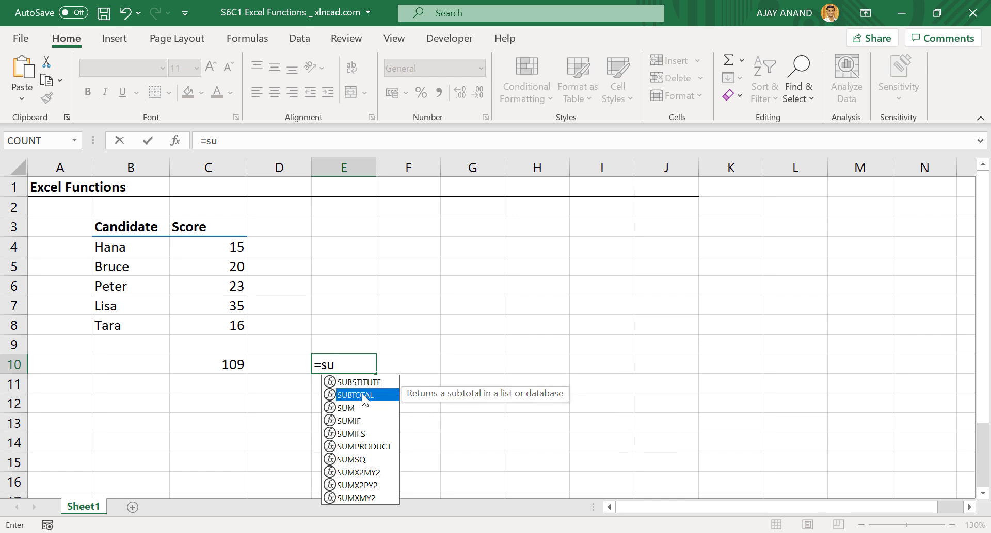
key(Down)
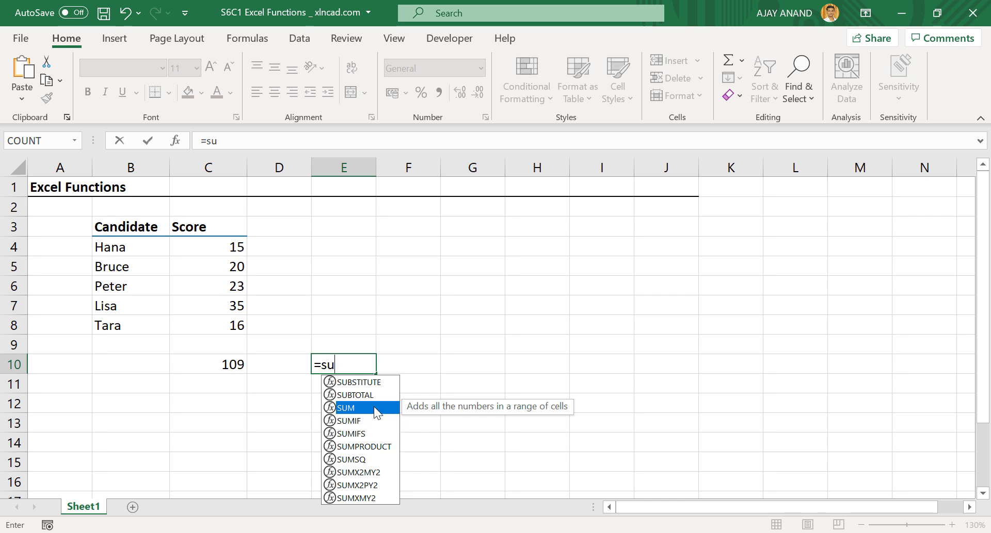
key(Tab)
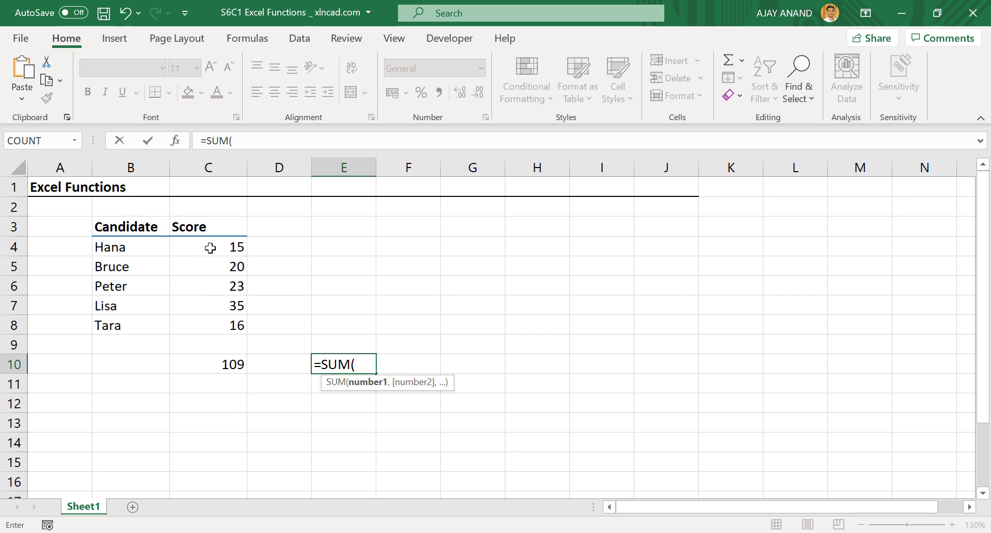
drag(208, 249, 212, 324)
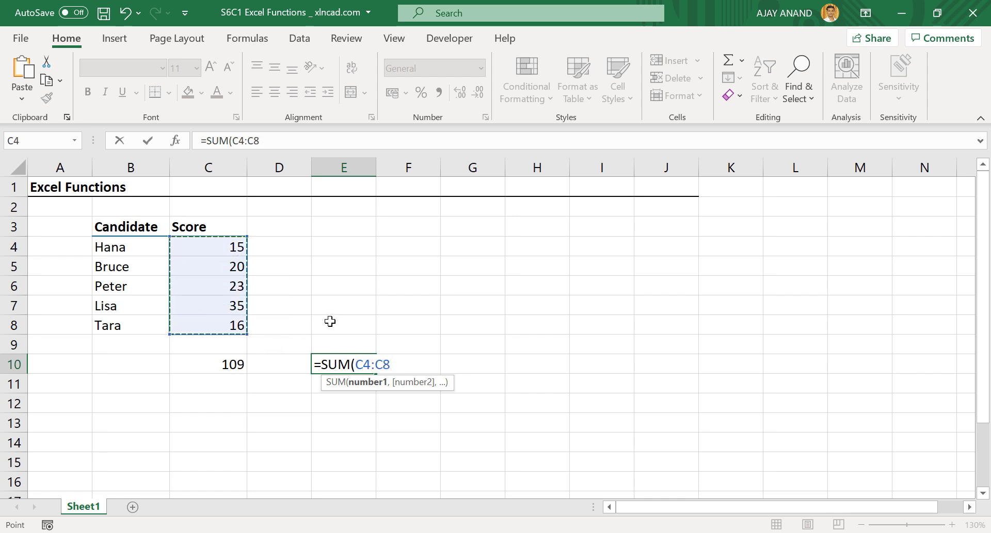
key(Return)
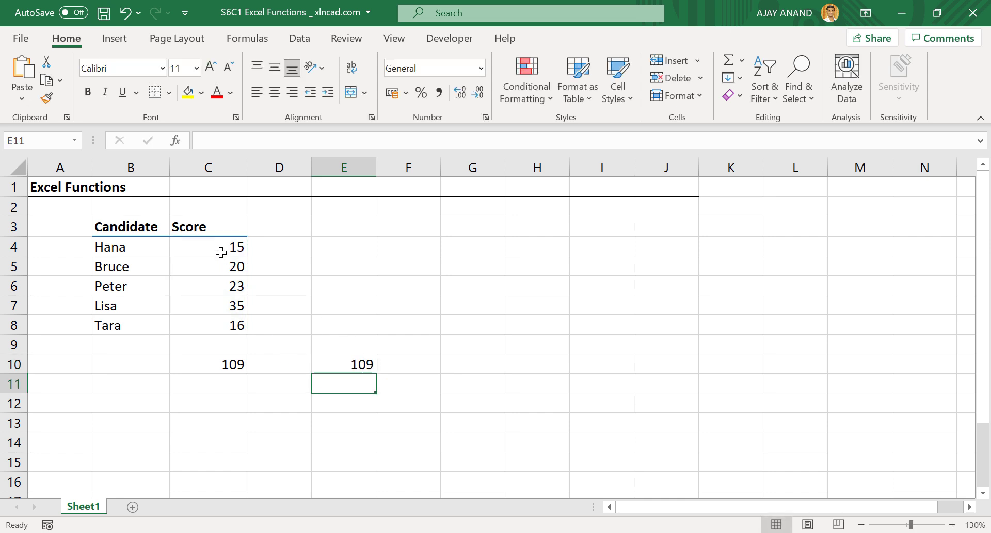
Review E10's SUM formula and its C4:C8 range without changing it.
click(352, 364)
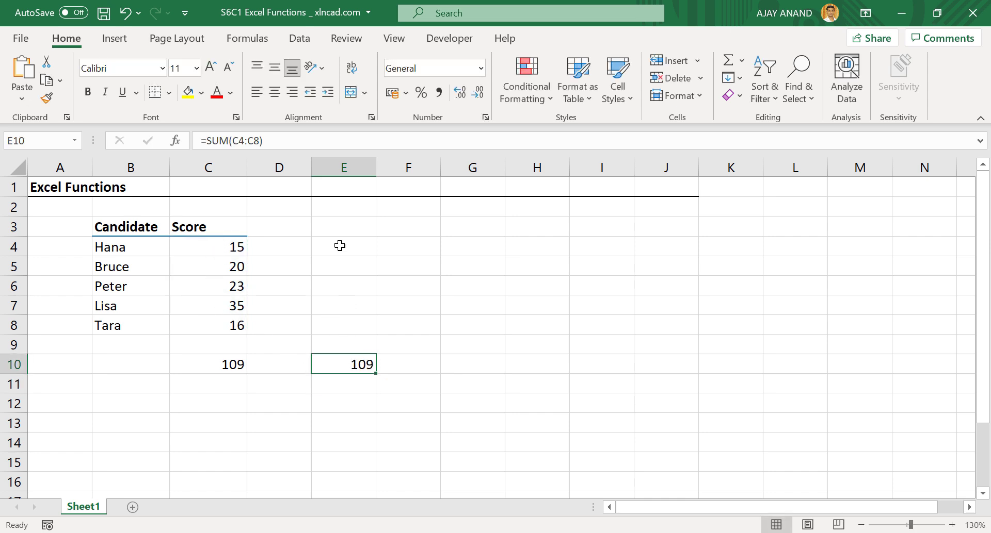
click(315, 140)
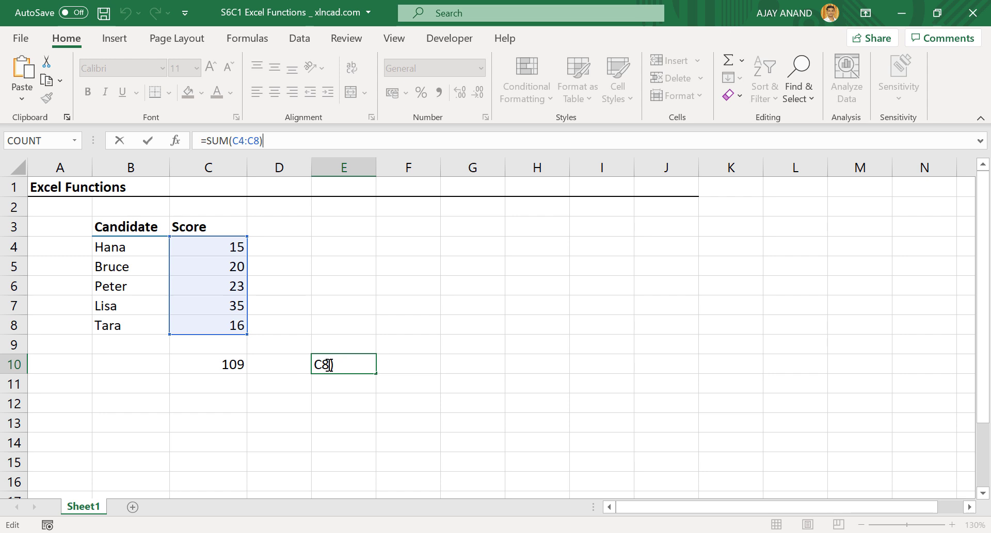
key(Escape)
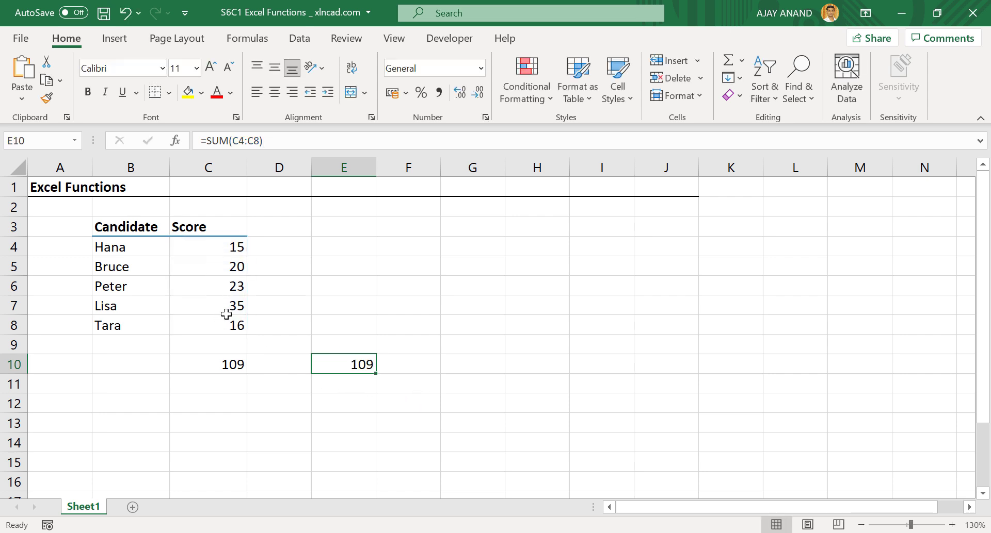
Enter =(C4+C5+C6+C7+C8)/5 in C12 by picking each score cell, giving 21.8.
click(209, 403)
text(=)
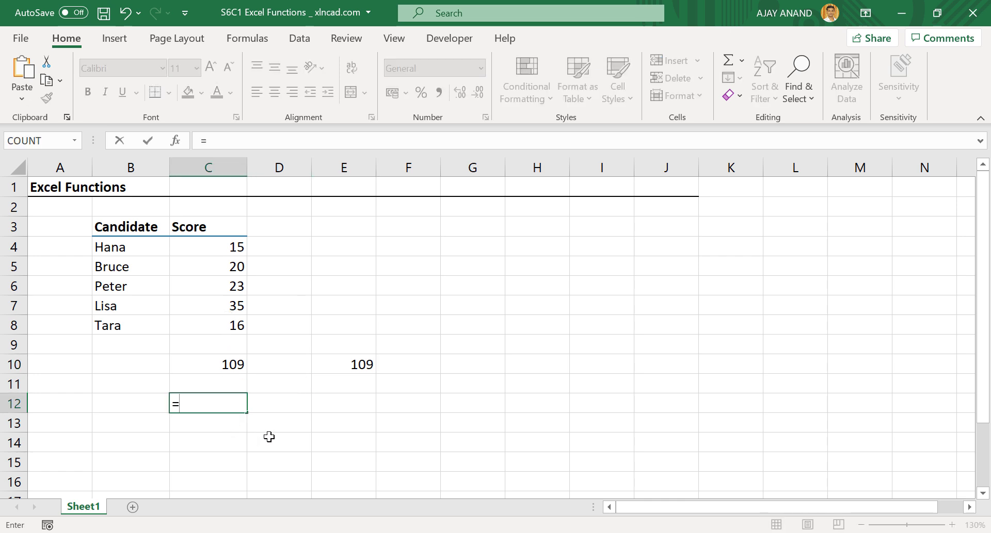
text(()
click(206, 251)
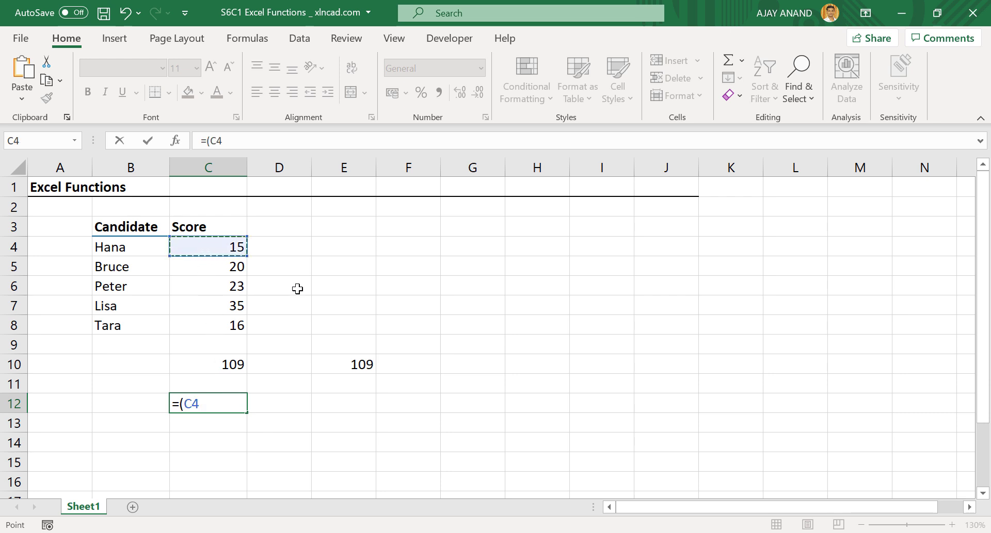
text(+)
click(216, 274)
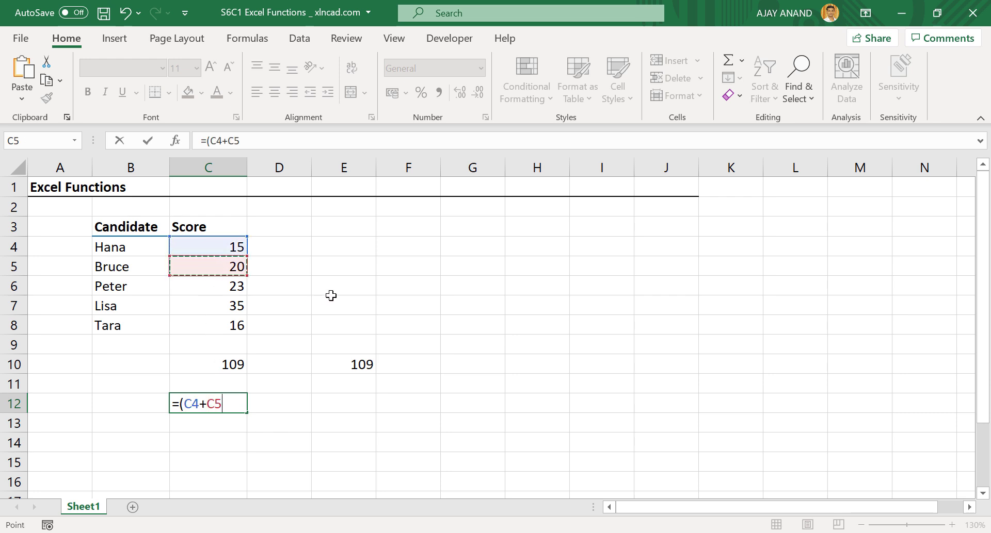
text(+)
click(230, 286)
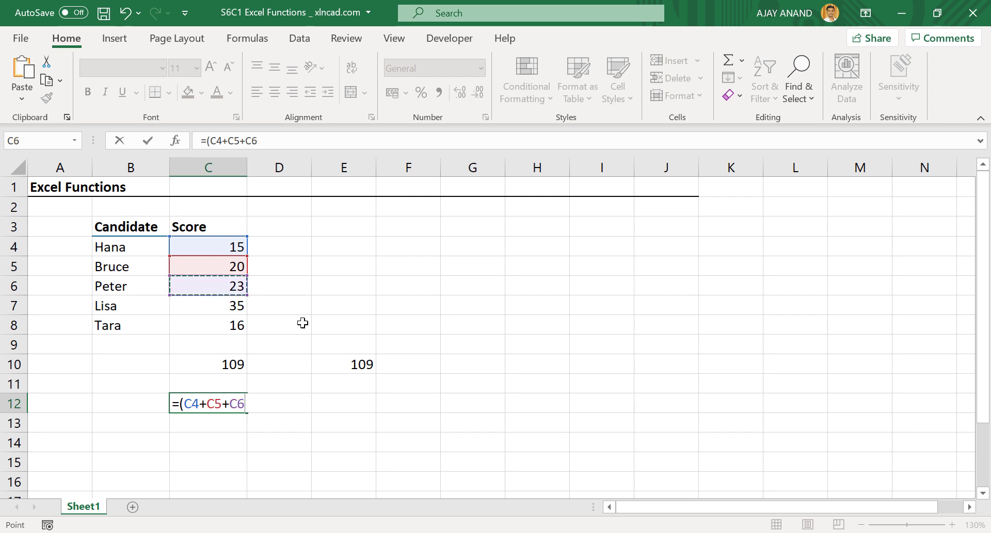
text(+)
click(227, 310)
text(+)
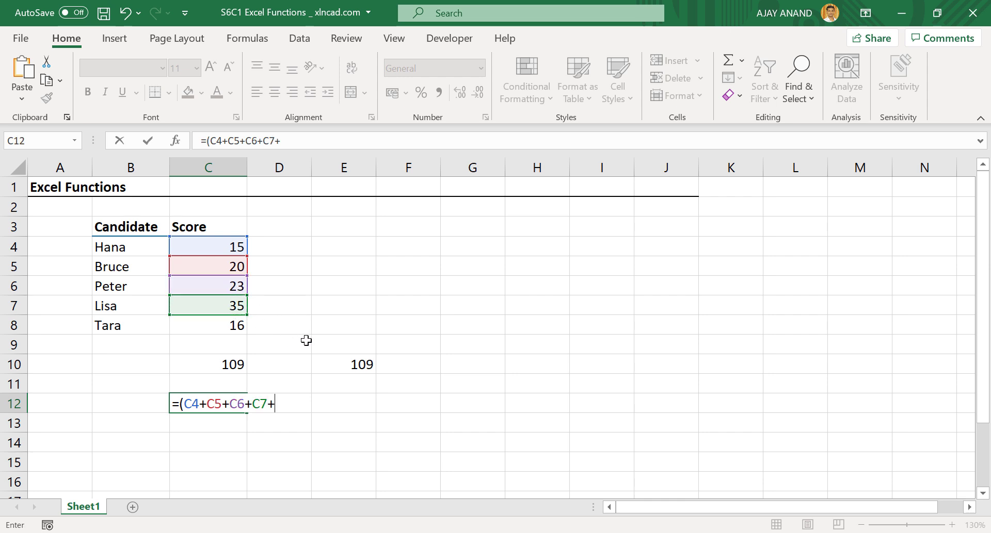
click(225, 326)
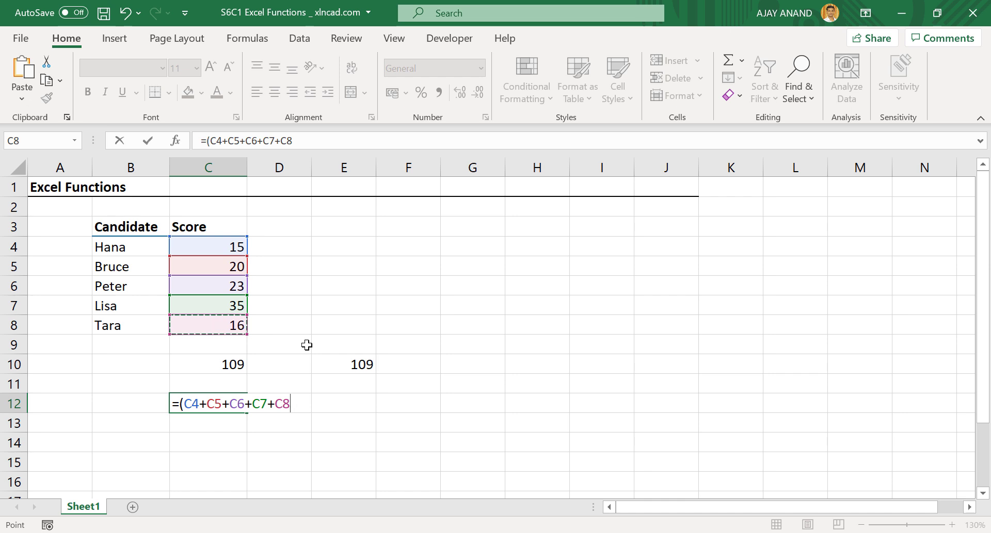
text()/5)
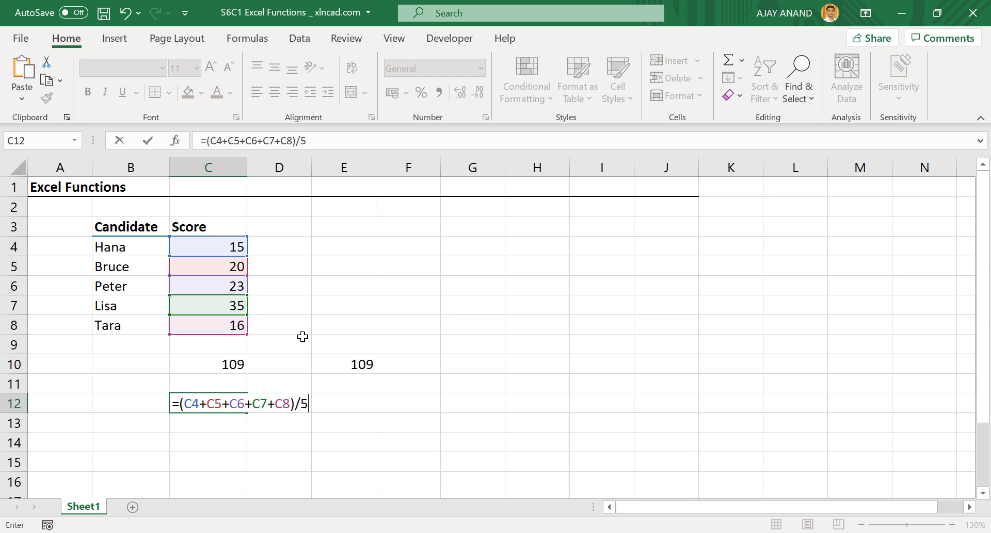
key(Return)
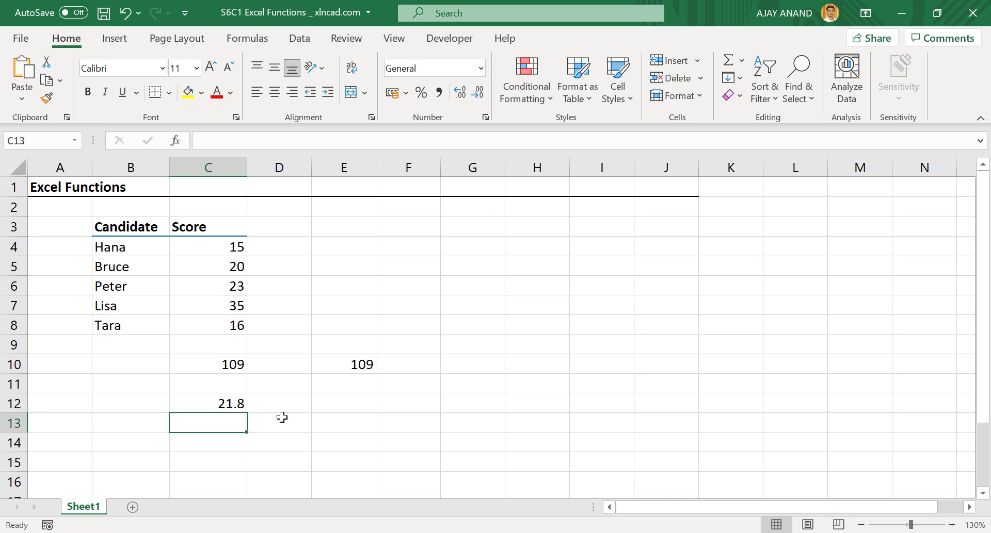
Enter =AVERAGE(C4:C8) in E12 from the function suggestions, showing 21.8.
click(338, 404)
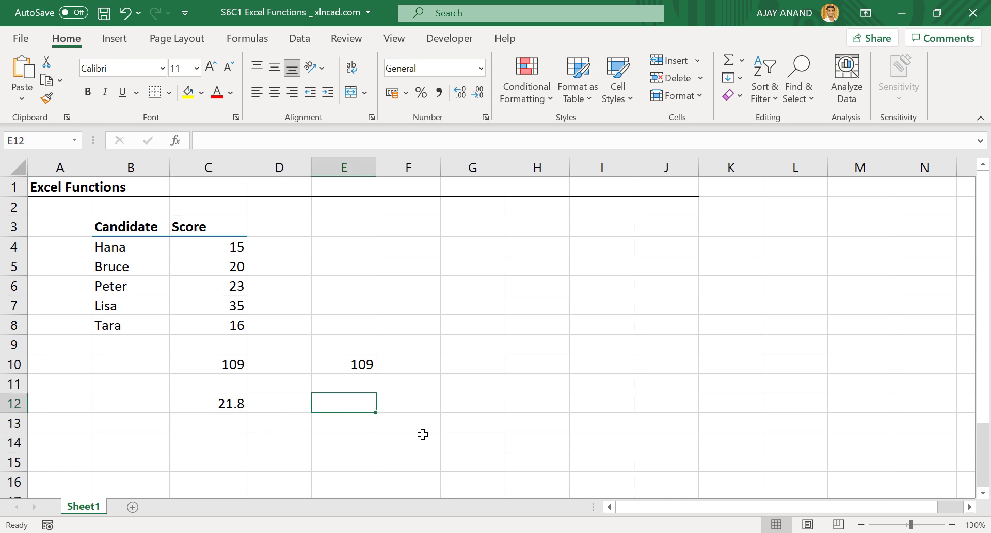
text(=av)
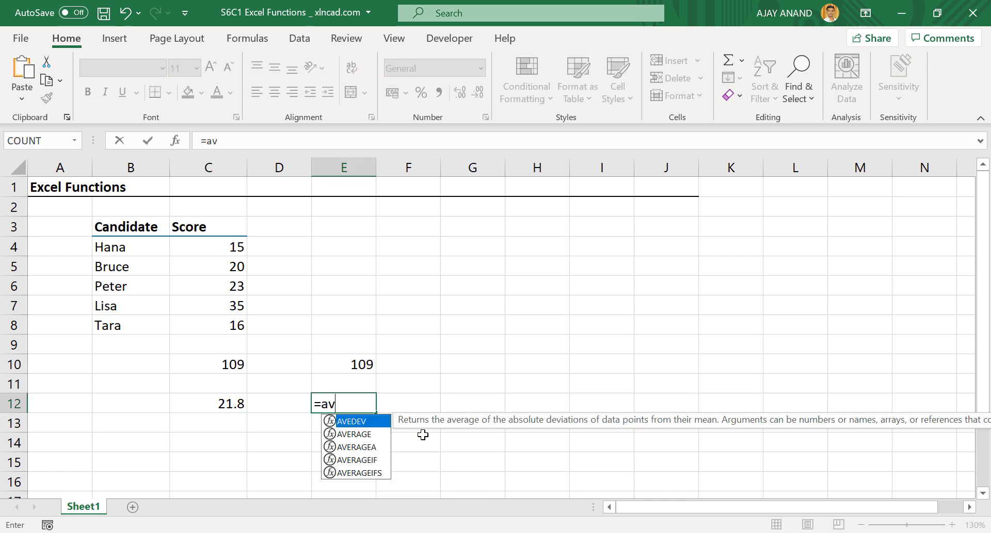
text(e)
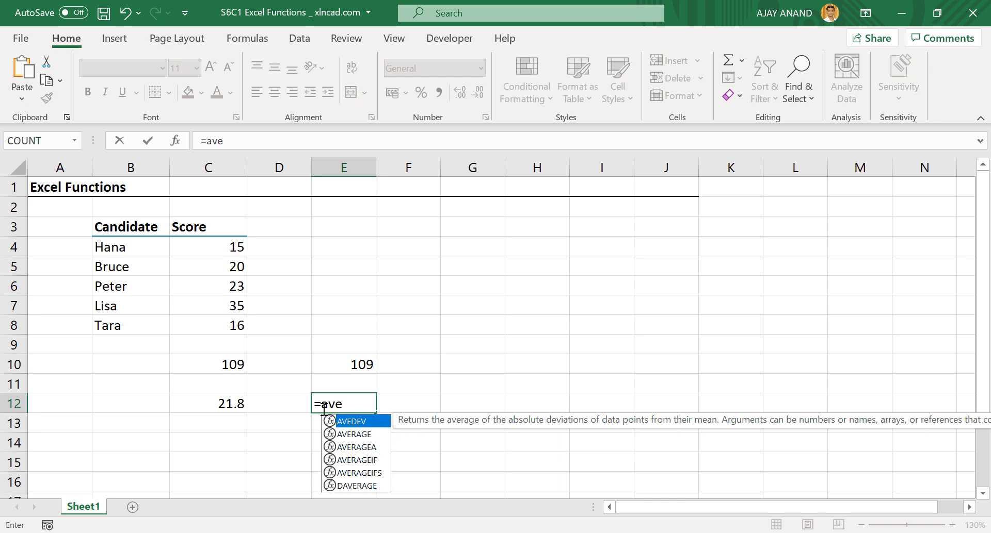
click(356, 438)
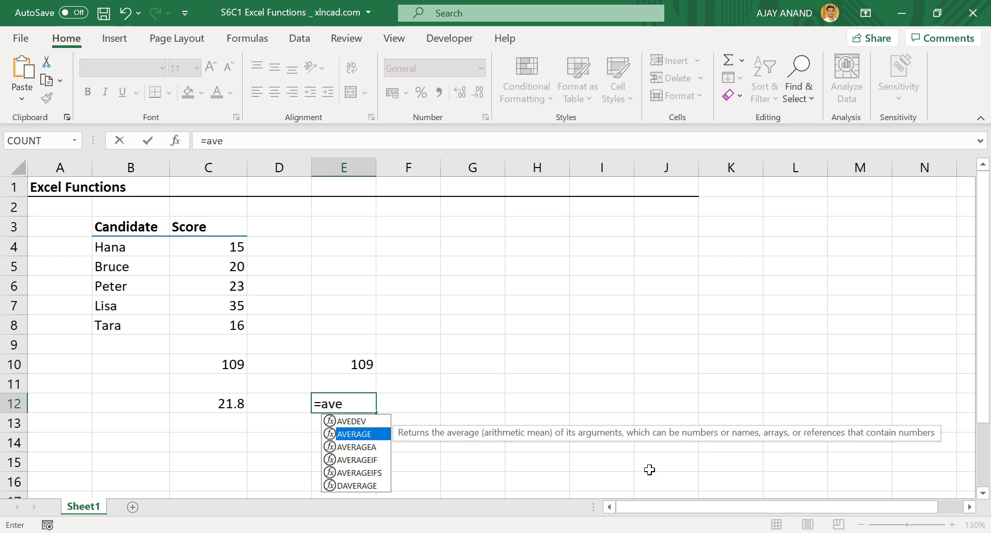
double_click(369, 436)
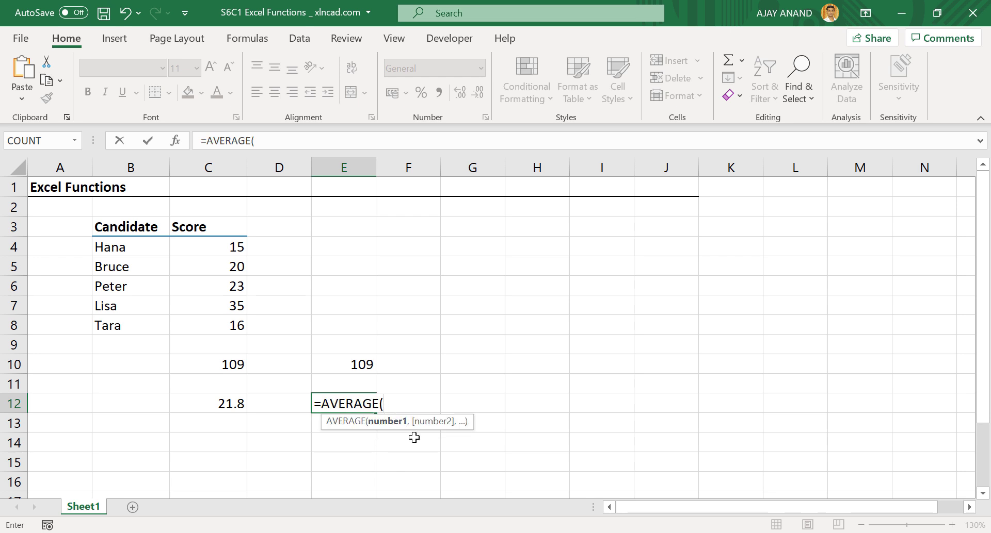
drag(216, 247, 240, 326)
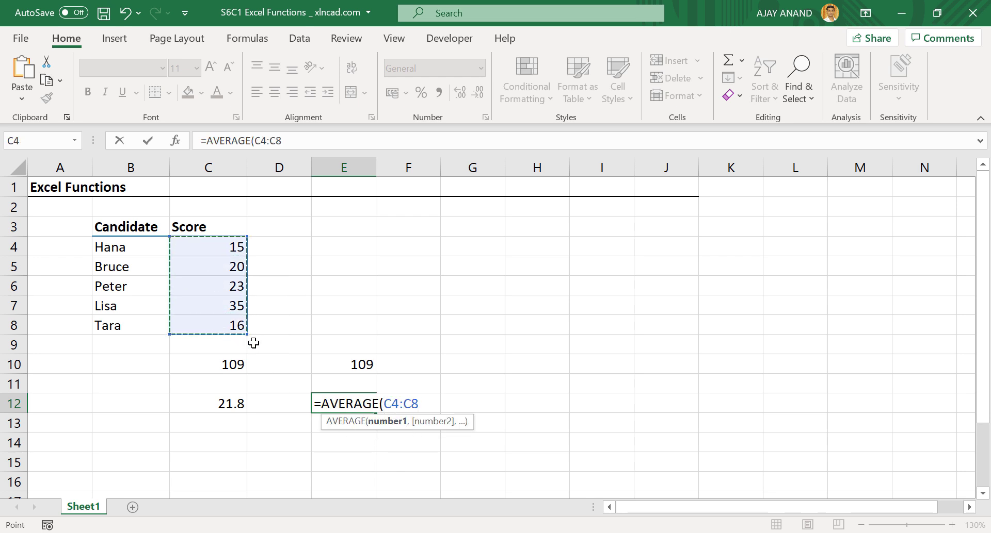
key(Return)
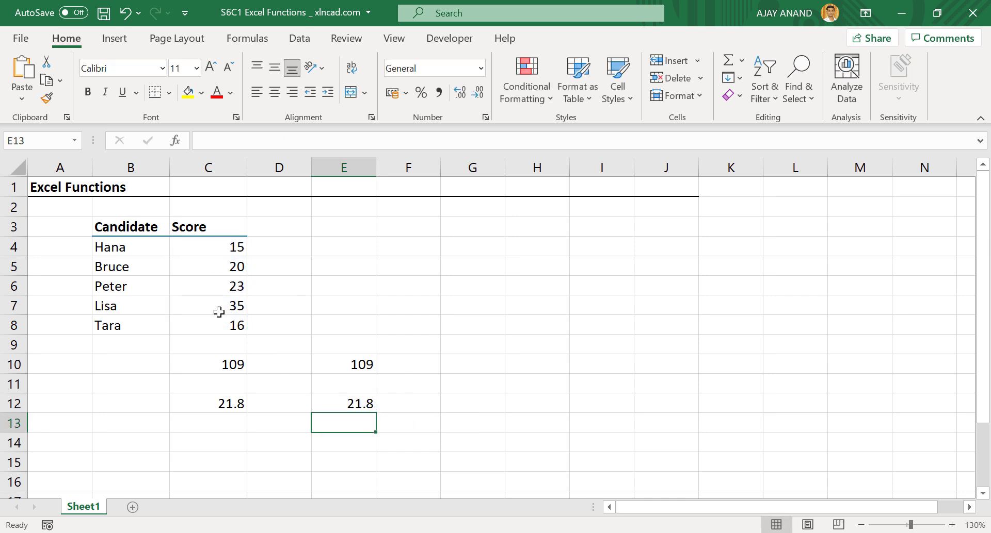
Inspect the AVERAGE formula in E12 and the SUM formula in E10 unchanged, then select E5.
click(344, 410)
key(F2)
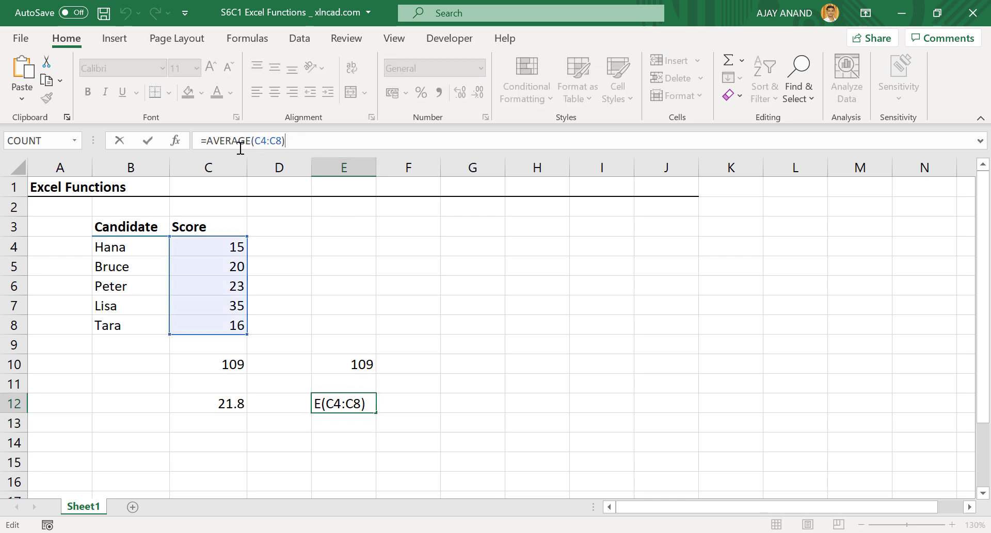
key(Escape)
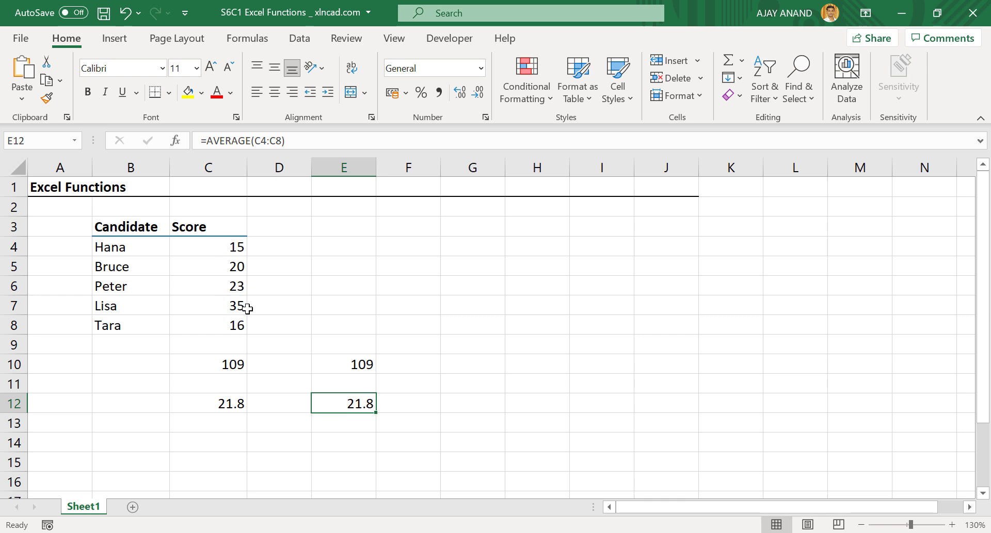
click(358, 366)
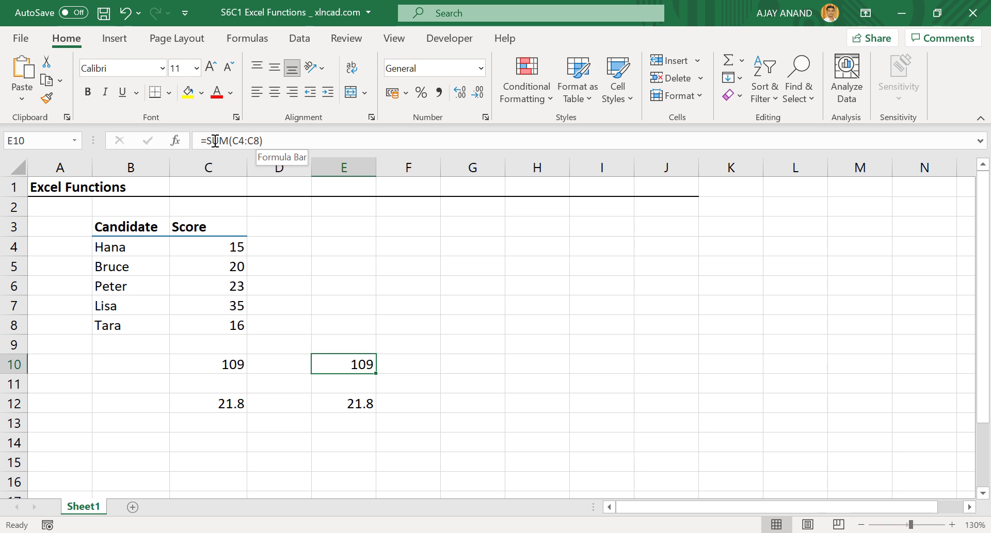
click(354, 400)
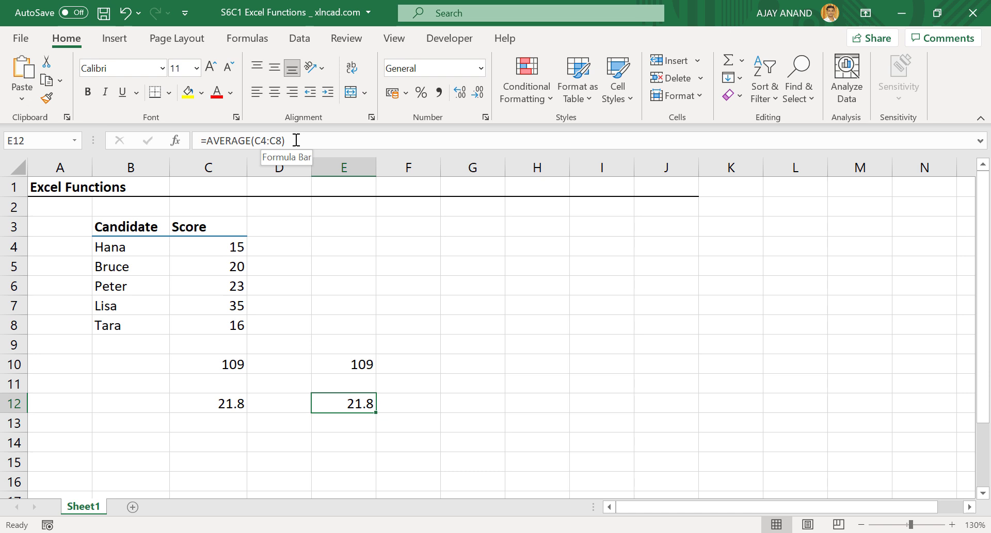
click(296, 140)
key(Escape)
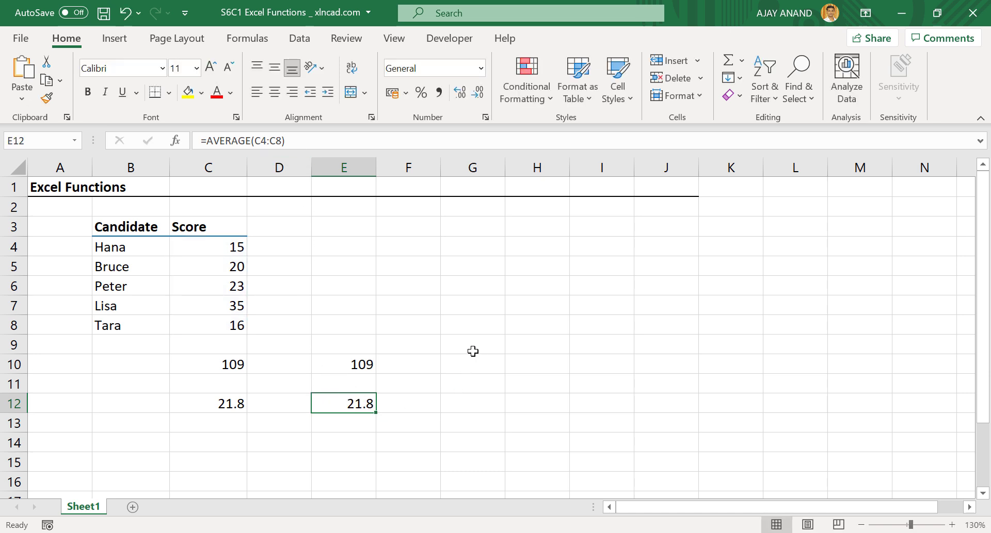
click(355, 273)
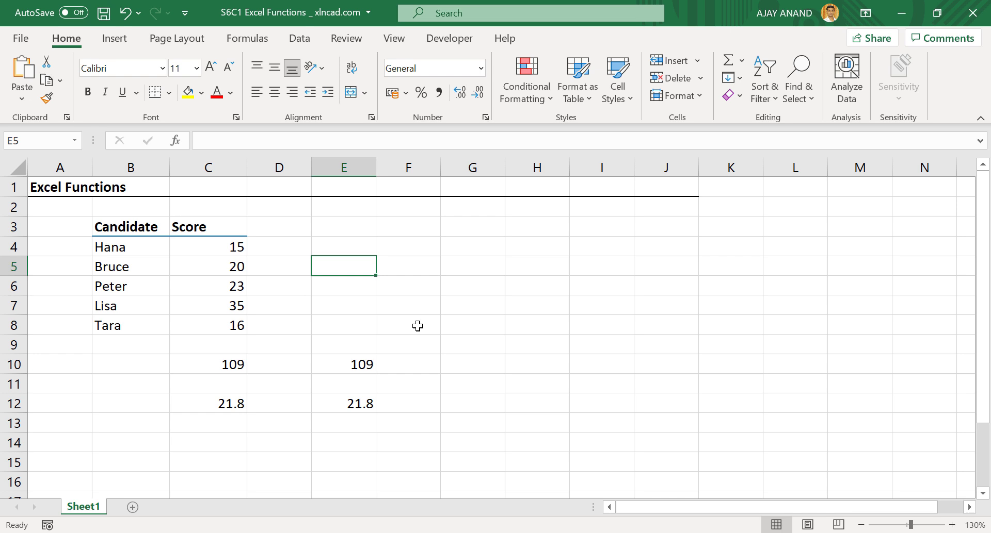
Open the Insert Function dialog from the Formulas tab, listing the All category.
click(245, 40)
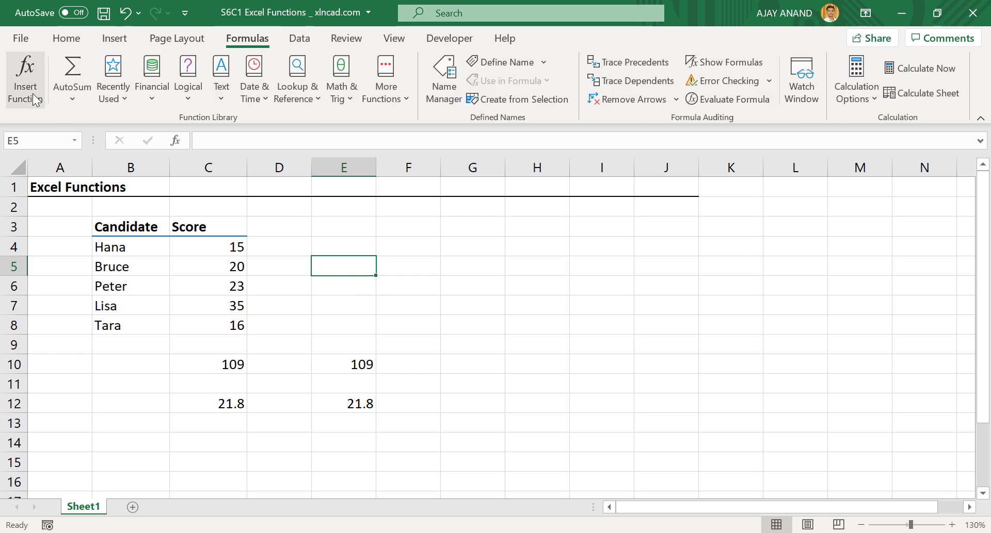
click(33, 94)
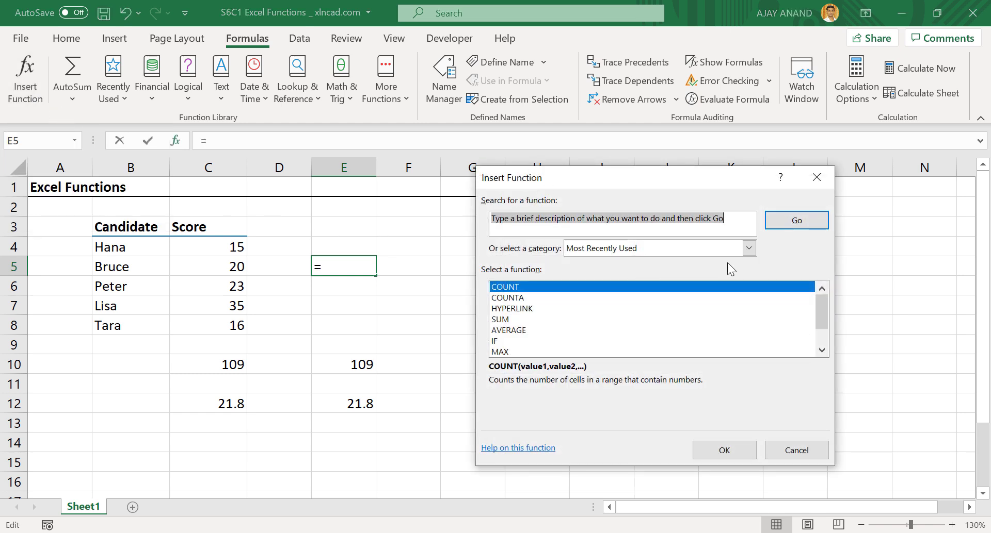
click(749, 249)
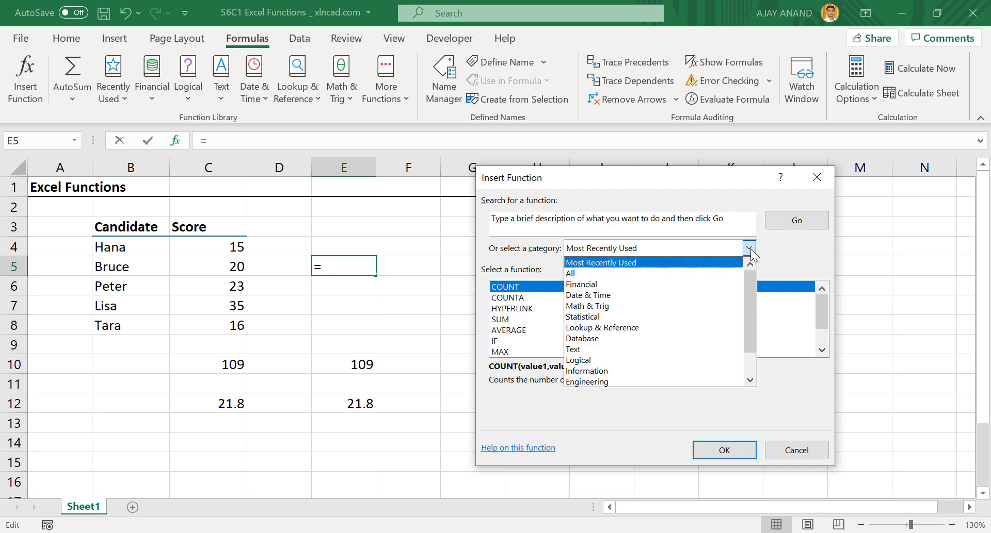
click(665, 274)
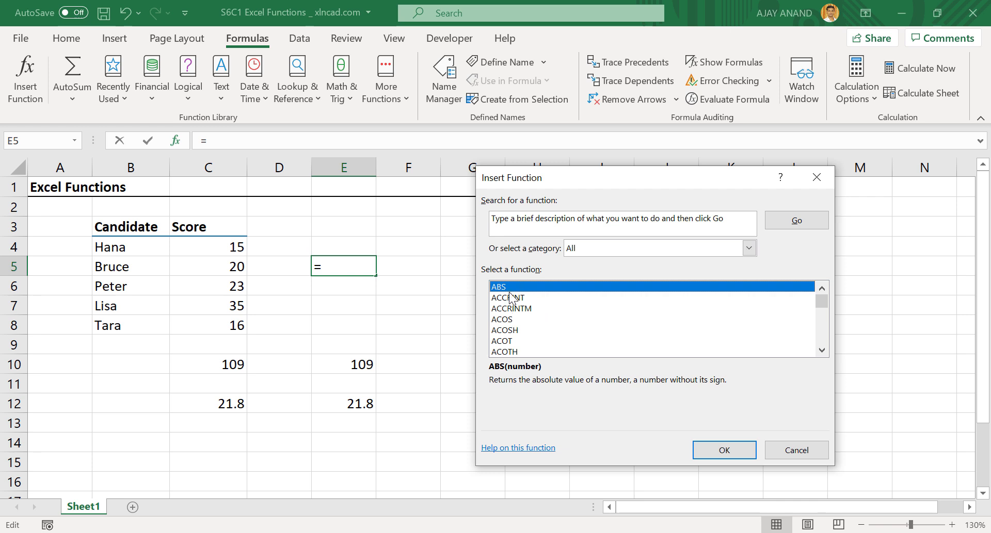
Browse the full function list down to SUM and SUBTOTAL, then select the search box text.
scroll(527, 312, down, 2)
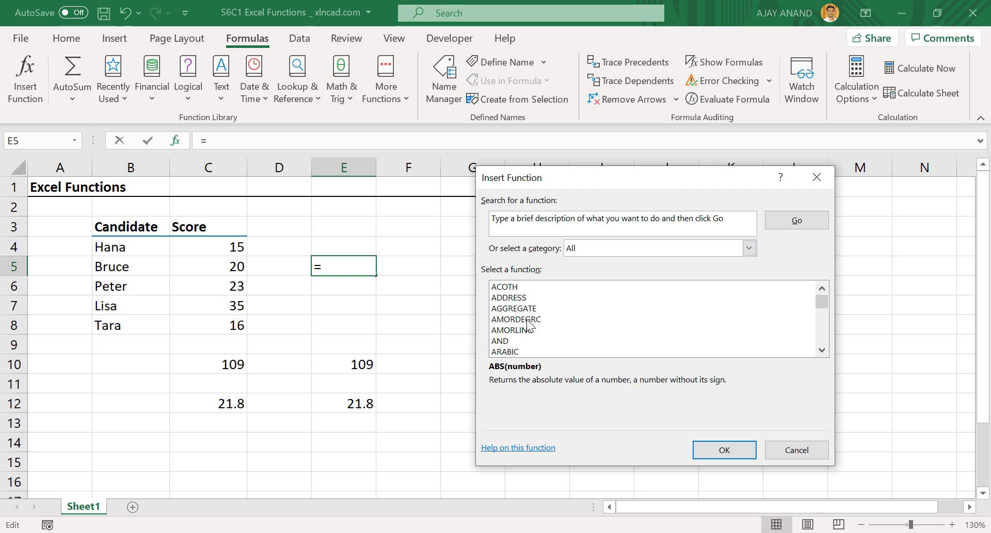
scroll(526, 319, down, 2)
scroll(526, 320, down, 3)
scroll(528, 321, down, 3)
scroll(529, 322, down, 4)
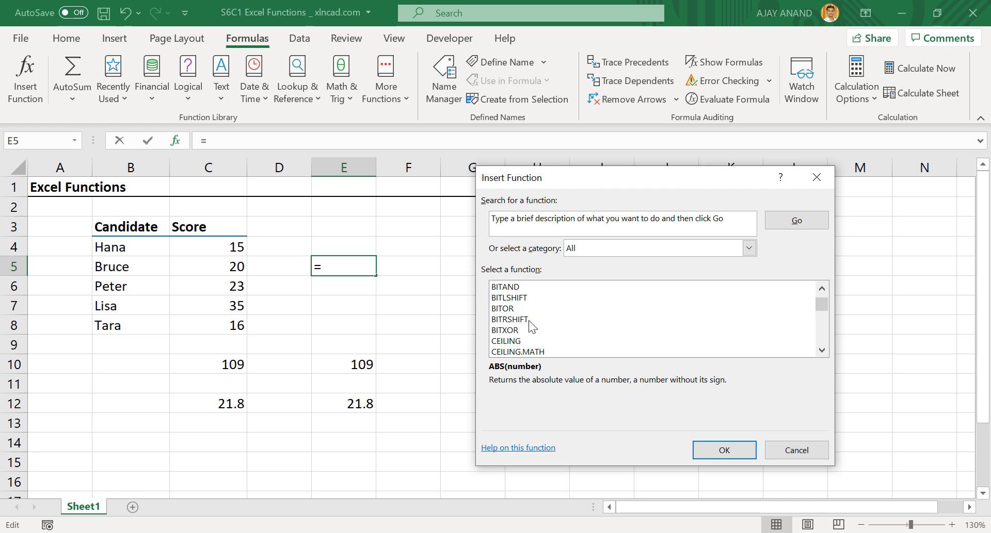
scroll(530, 323, down, 4)
scroll(530, 323, down, 5)
scroll(530, 323, down, 2)
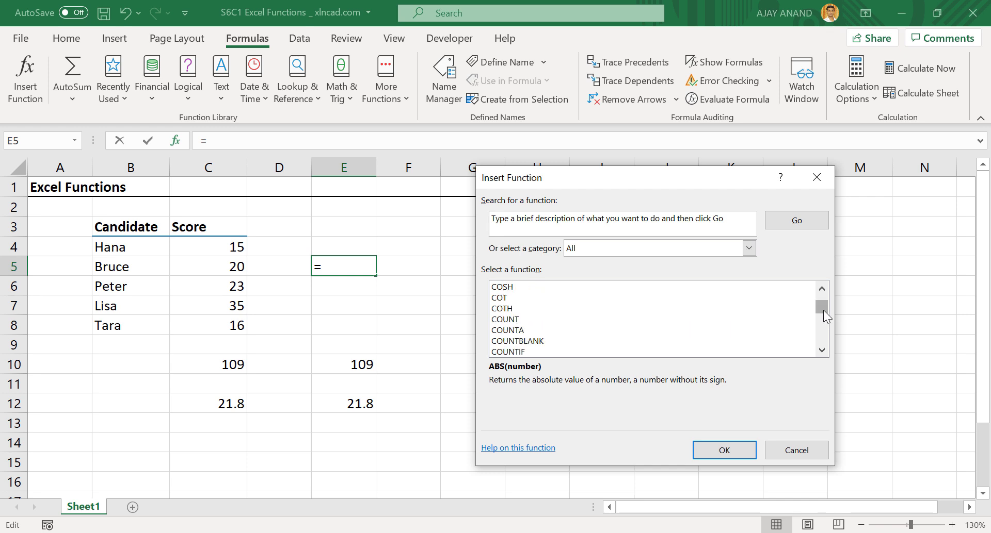
mouse_move(822, 310)
mouse_down()
mouse_move(819, 345)
mouse_move(821, 302)
mouse_up()
click(557, 319)
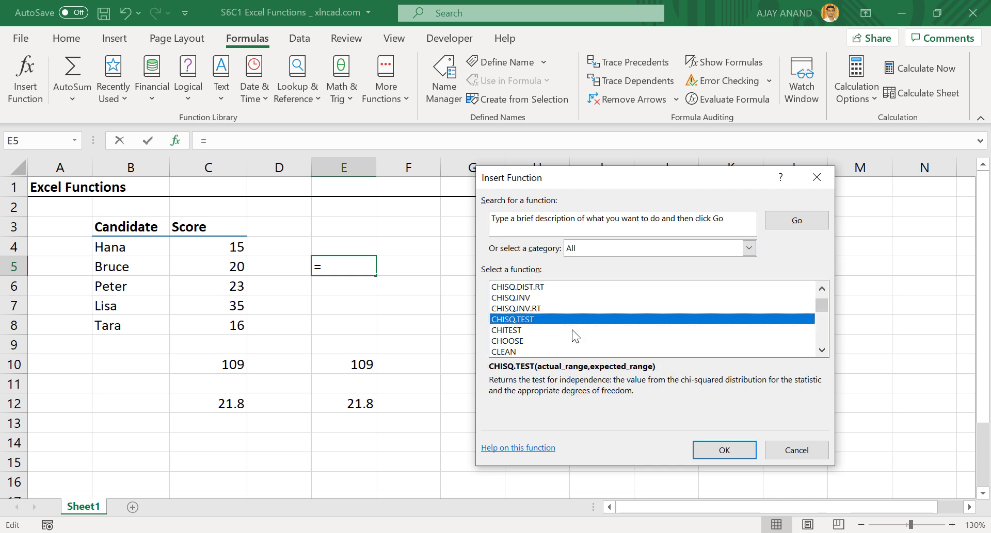
text(sum)
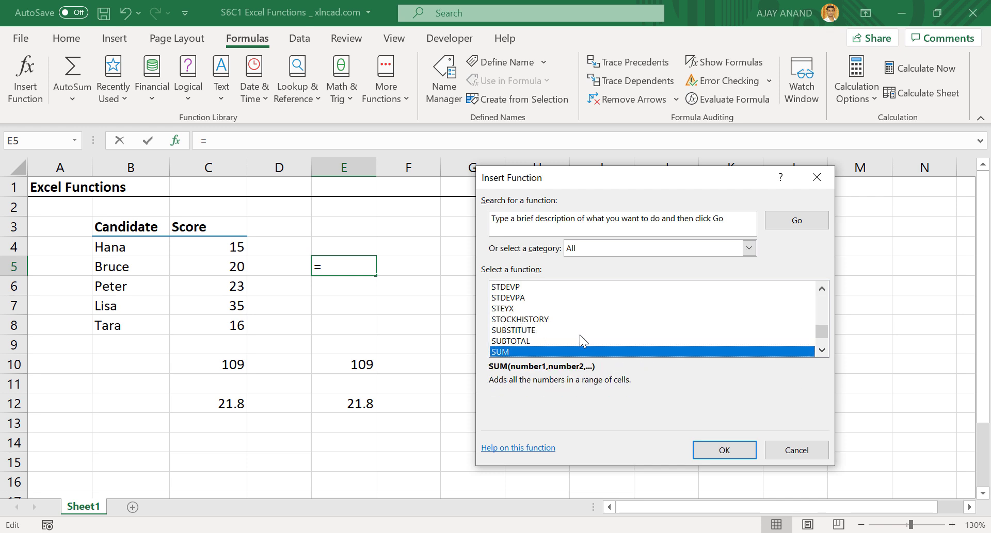
scroll(526, 336, down, 1)
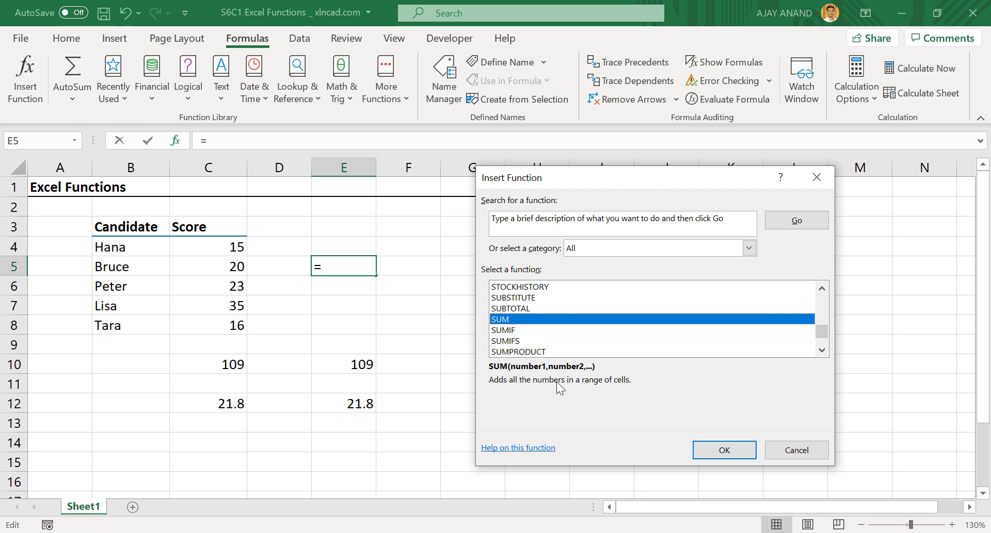
click(521, 309)
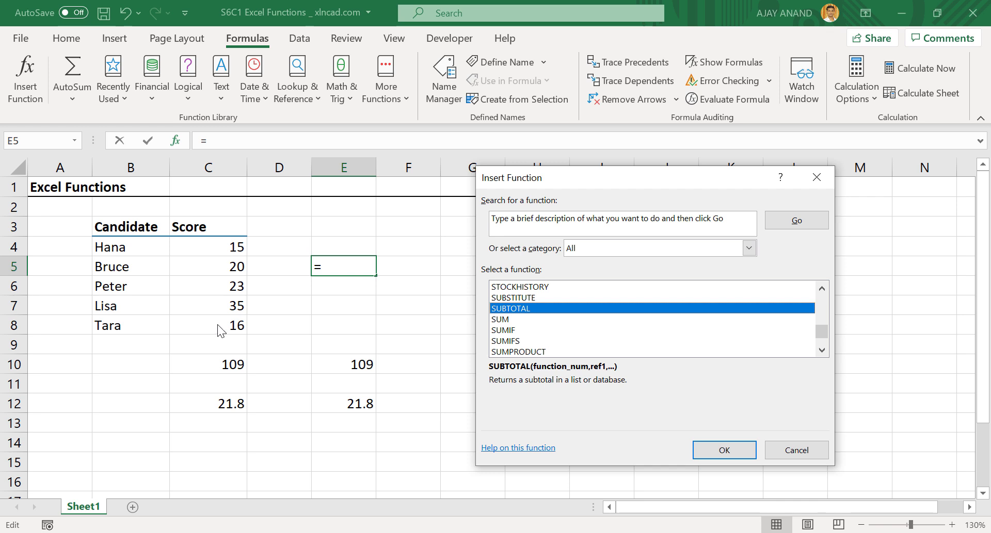
click(727, 222)
click(486, 225)
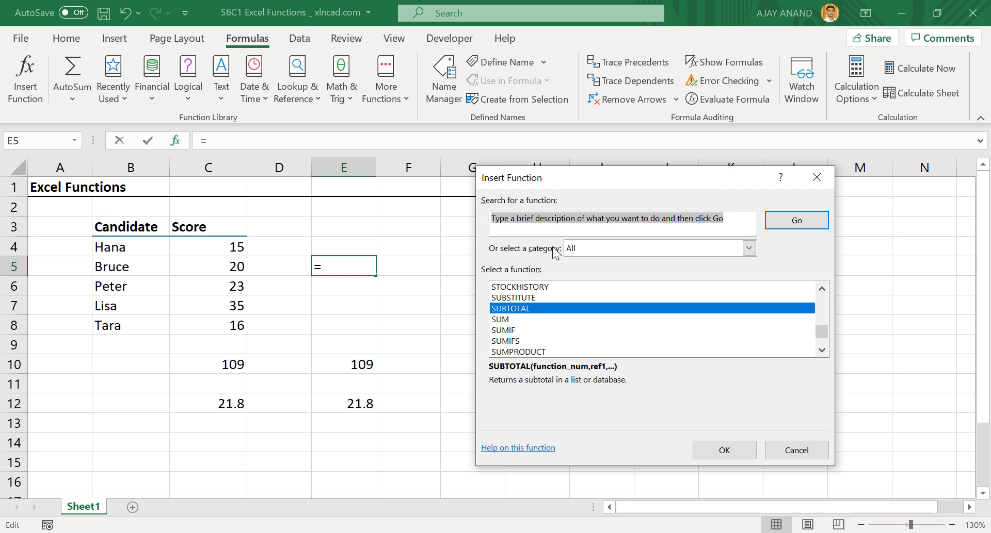
Search 'Count Numbers', compare DCOUNT and FREQUENCY, and choose COUNT, pre-filled with C5:D5.
text(Count Numbers)
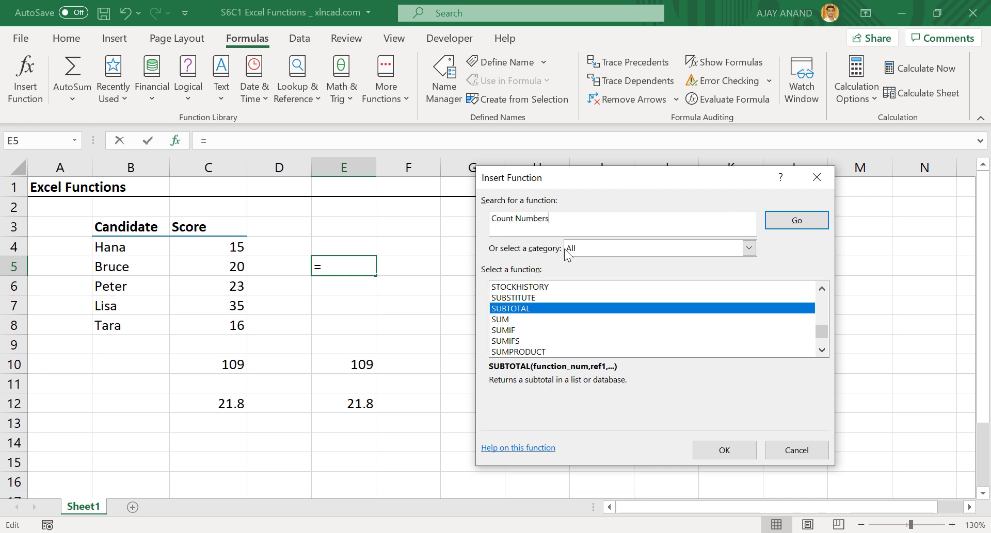
click(798, 224)
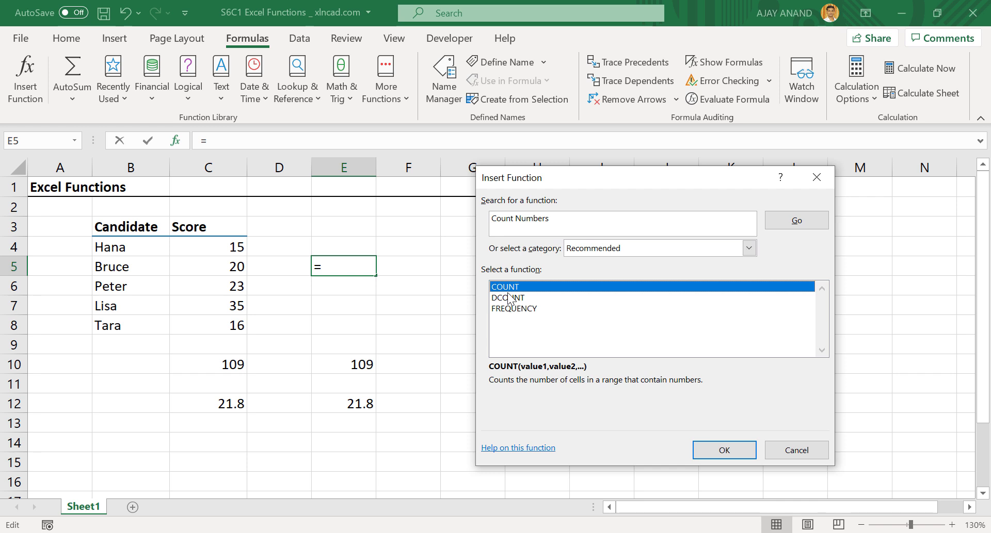
click(523, 299)
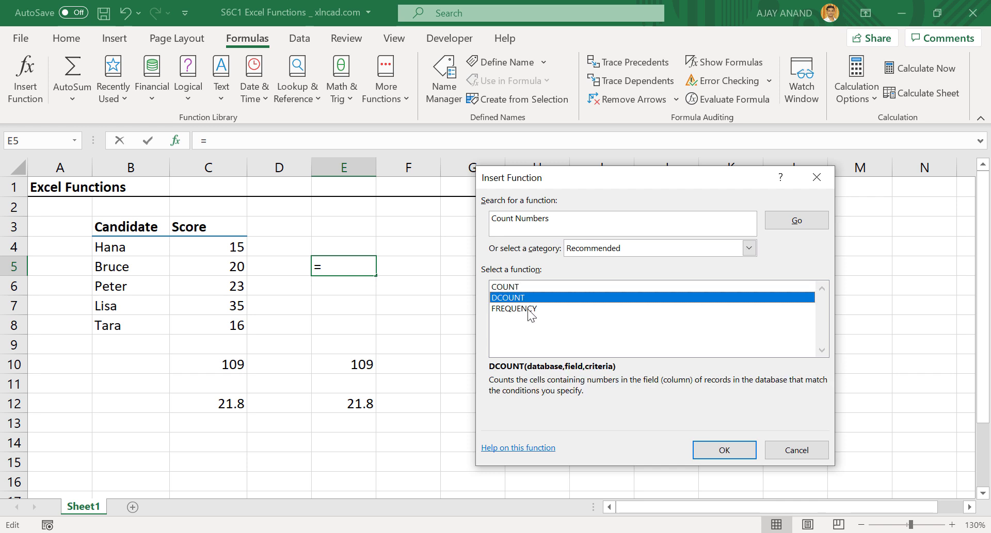
click(527, 309)
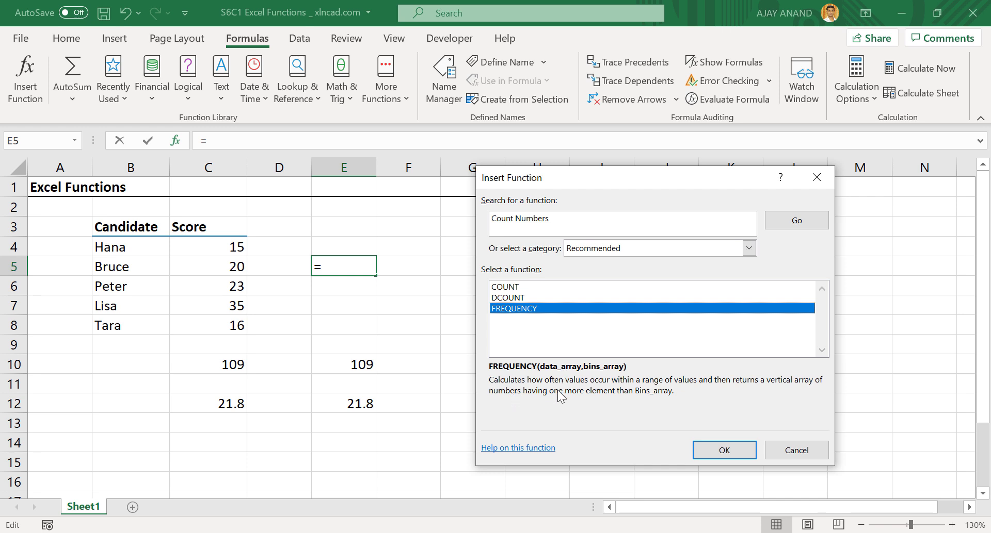
click(523, 288)
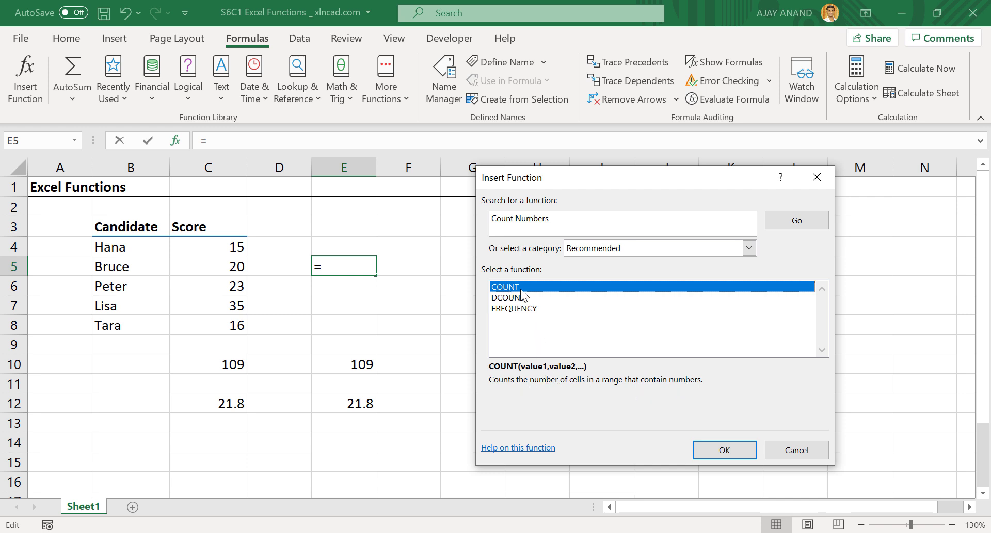
click(695, 447)
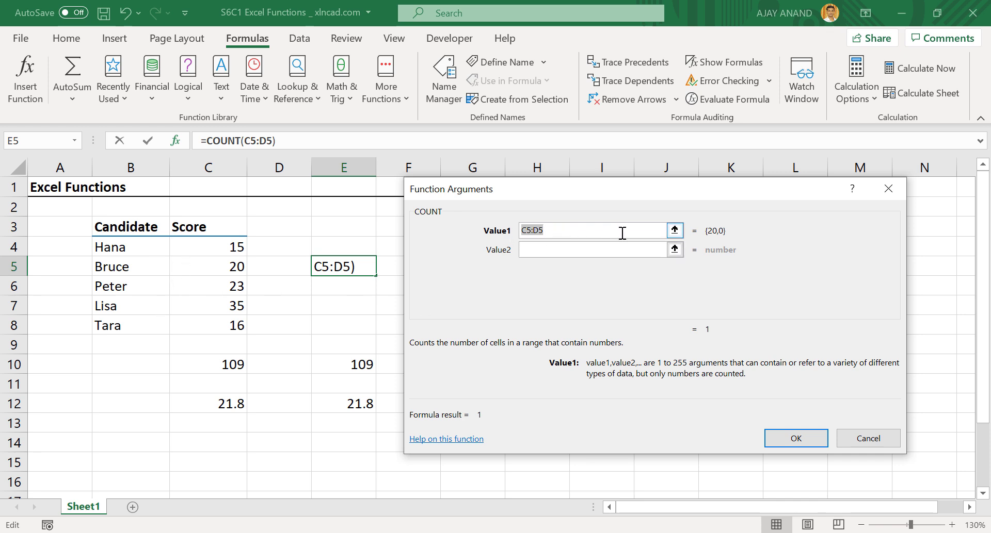
Set COUNT's Value1 to B4:C8 and Value2 to C10:C12, giving 7 in E5.
click(674, 231)
mouse_move(117, 248)
mouse_down()
mouse_move(217, 308)
mouse_move(217, 325)
mouse_up()
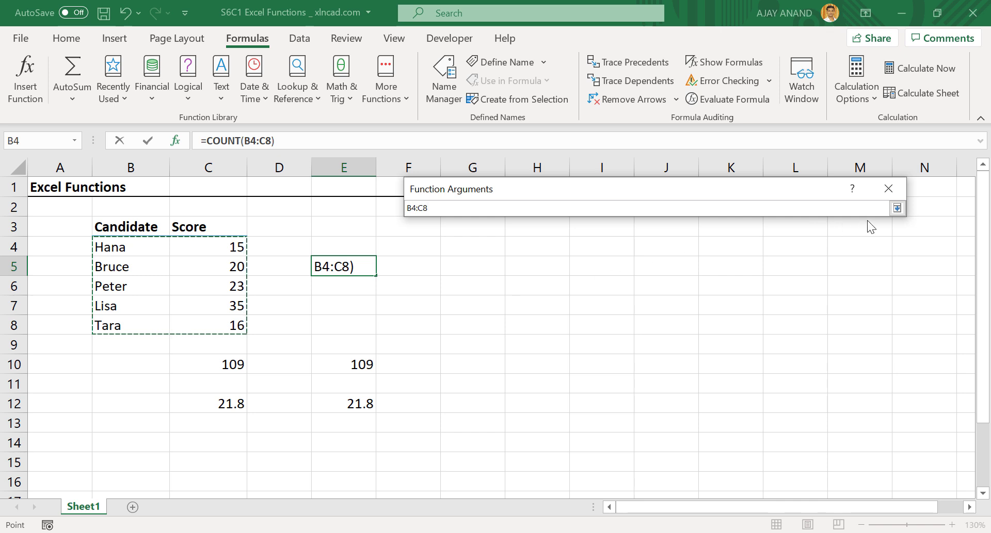
click(896, 208)
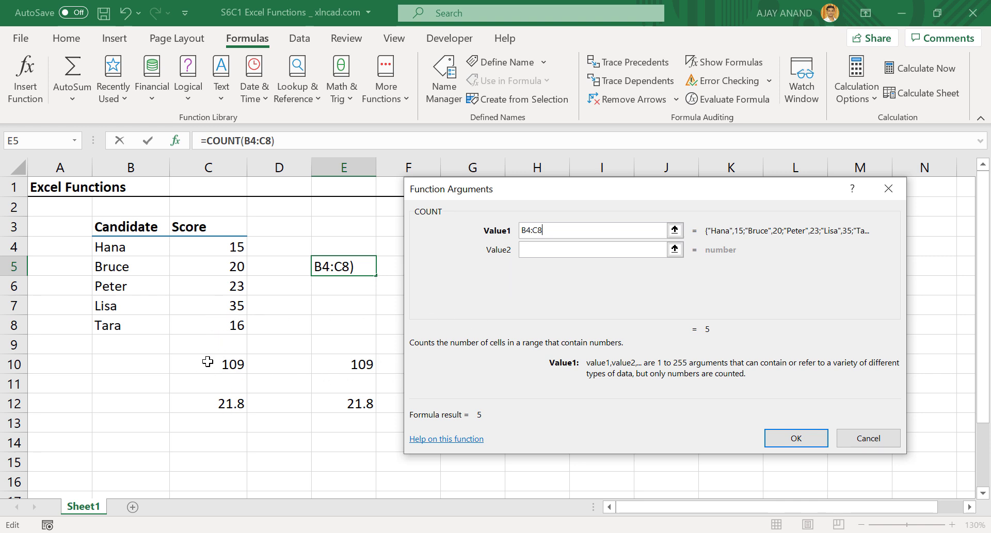
click(548, 251)
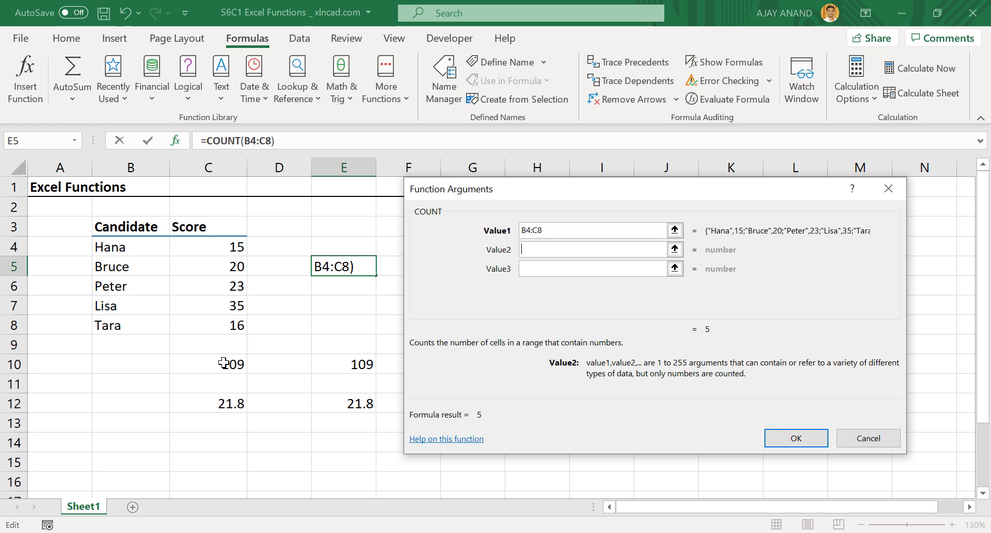
drag(223, 364, 223, 400)
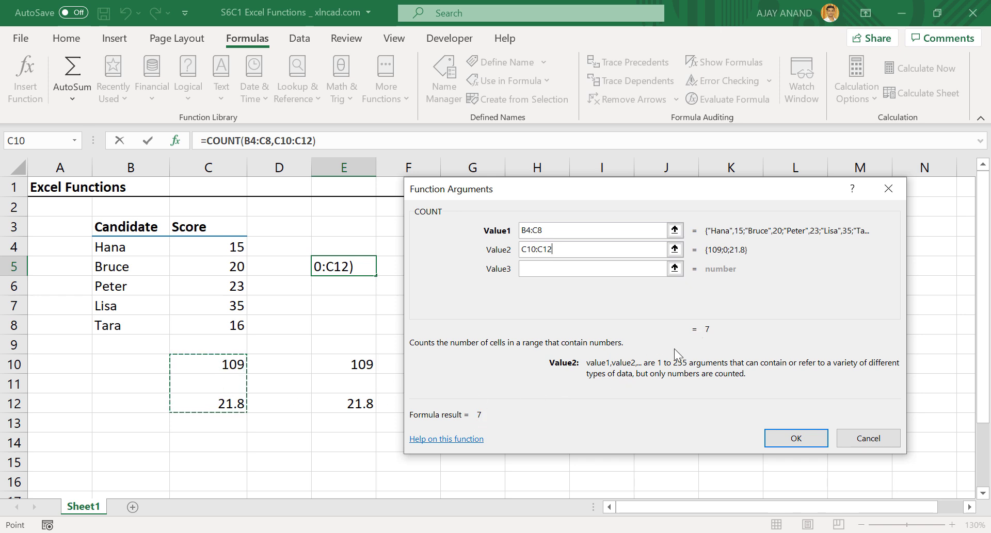
click(773, 443)
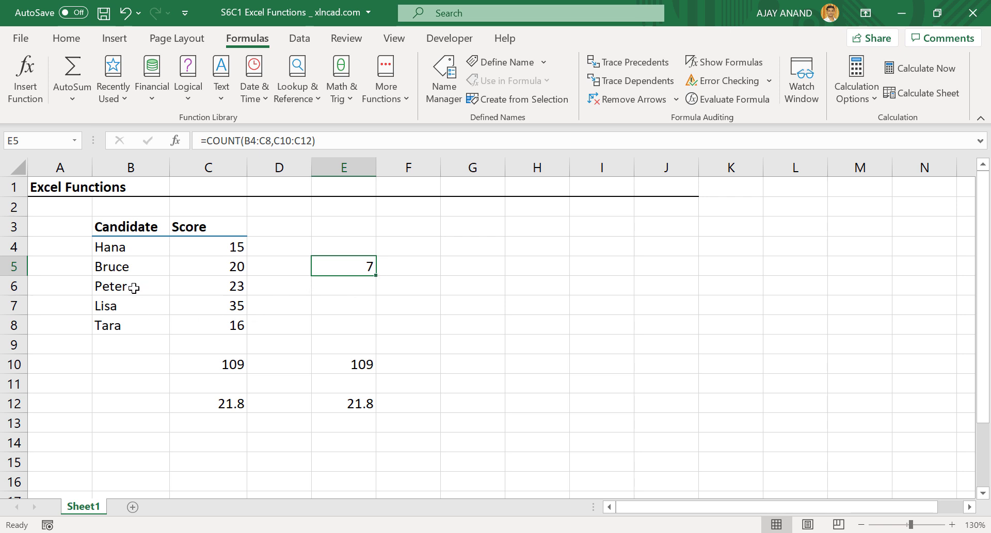
Enter 45 in B6, 12 in C11 and 5 in B5, raising the E5 count to 10.
click(134, 288)
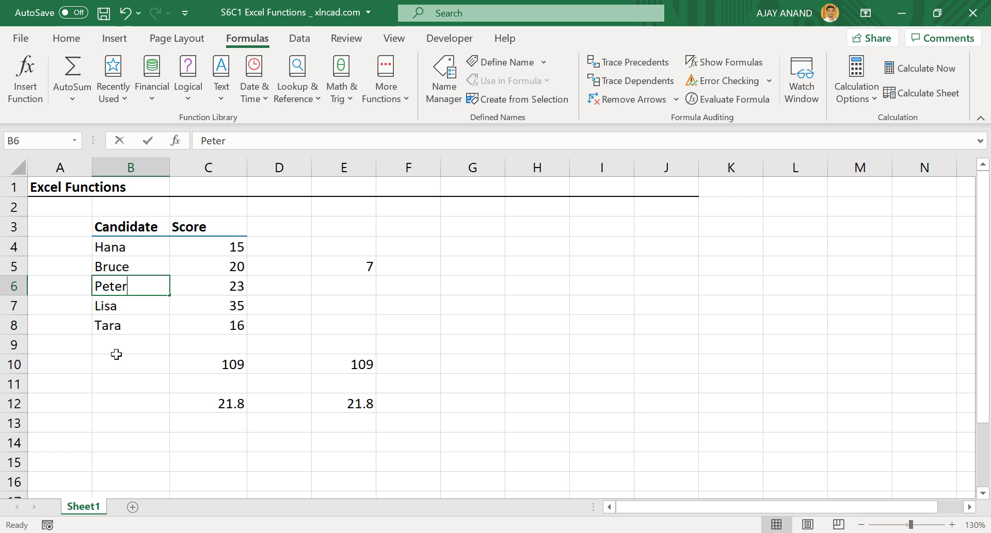
text(45)
key(Return)
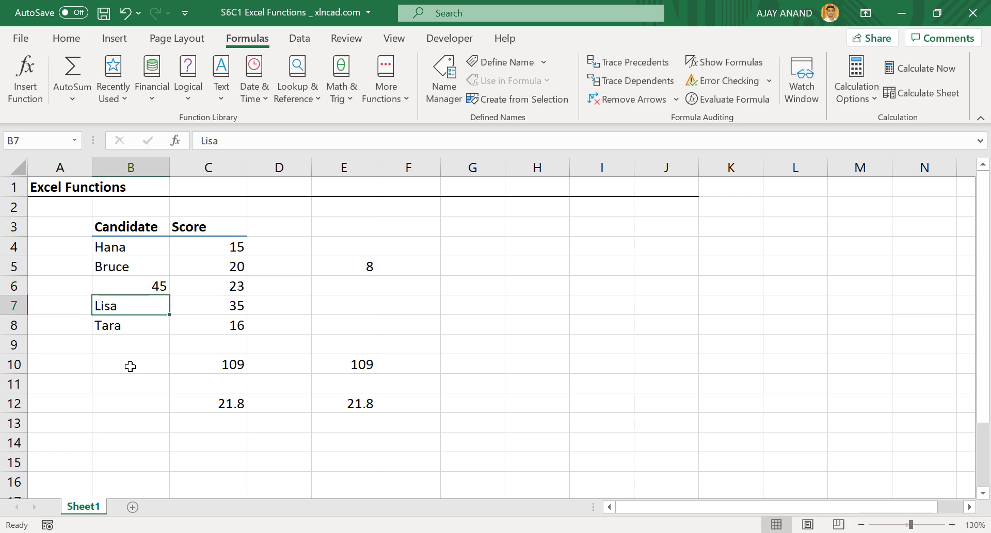
click(201, 382)
text(1)
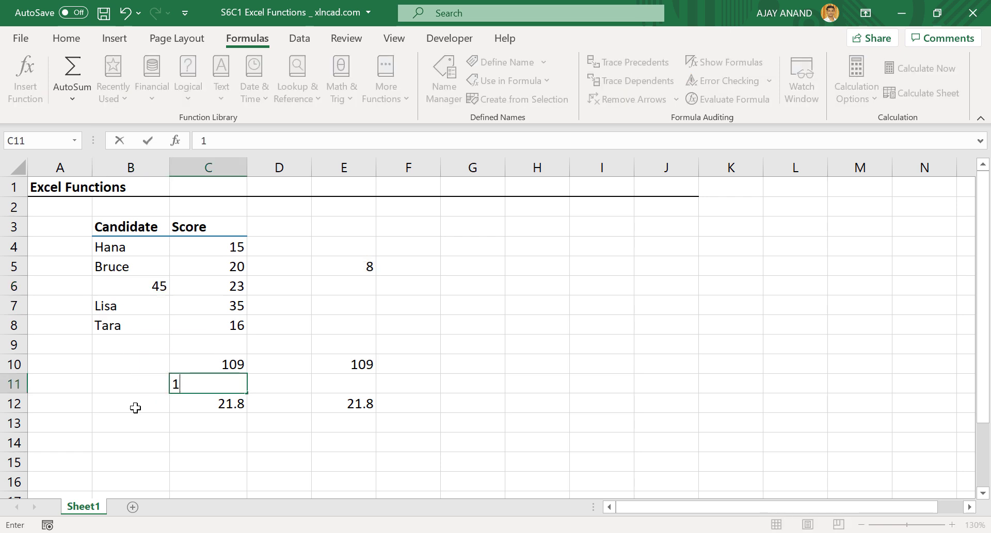
text(2)
key(Return)
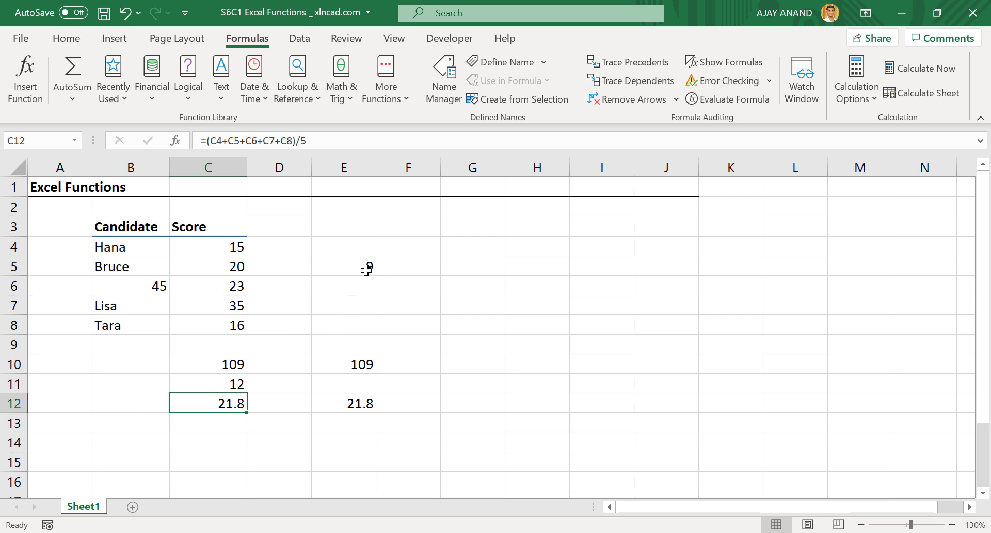
click(140, 267)
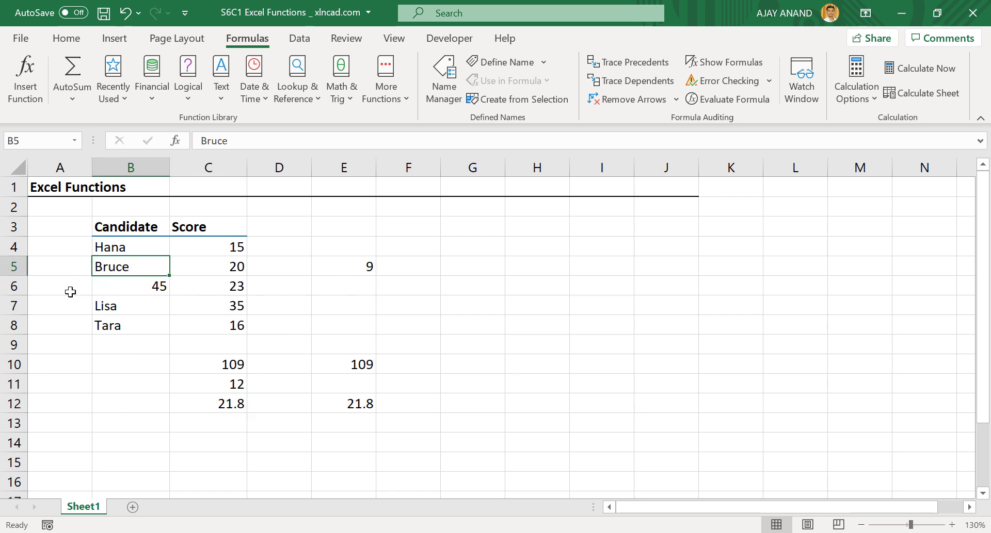
text(5)
key(Return)
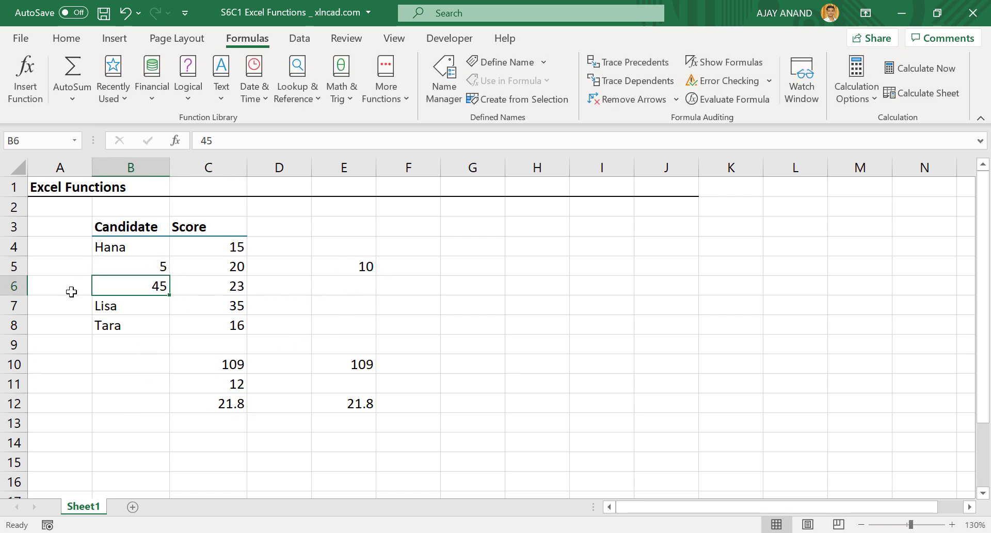
Start inserting a function into B6 with the fx button.
click(176, 143)
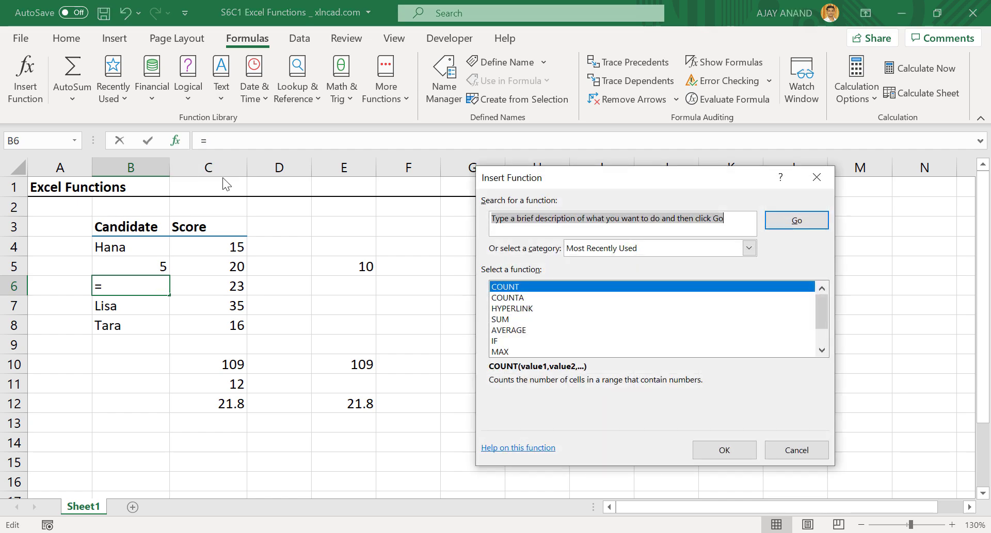